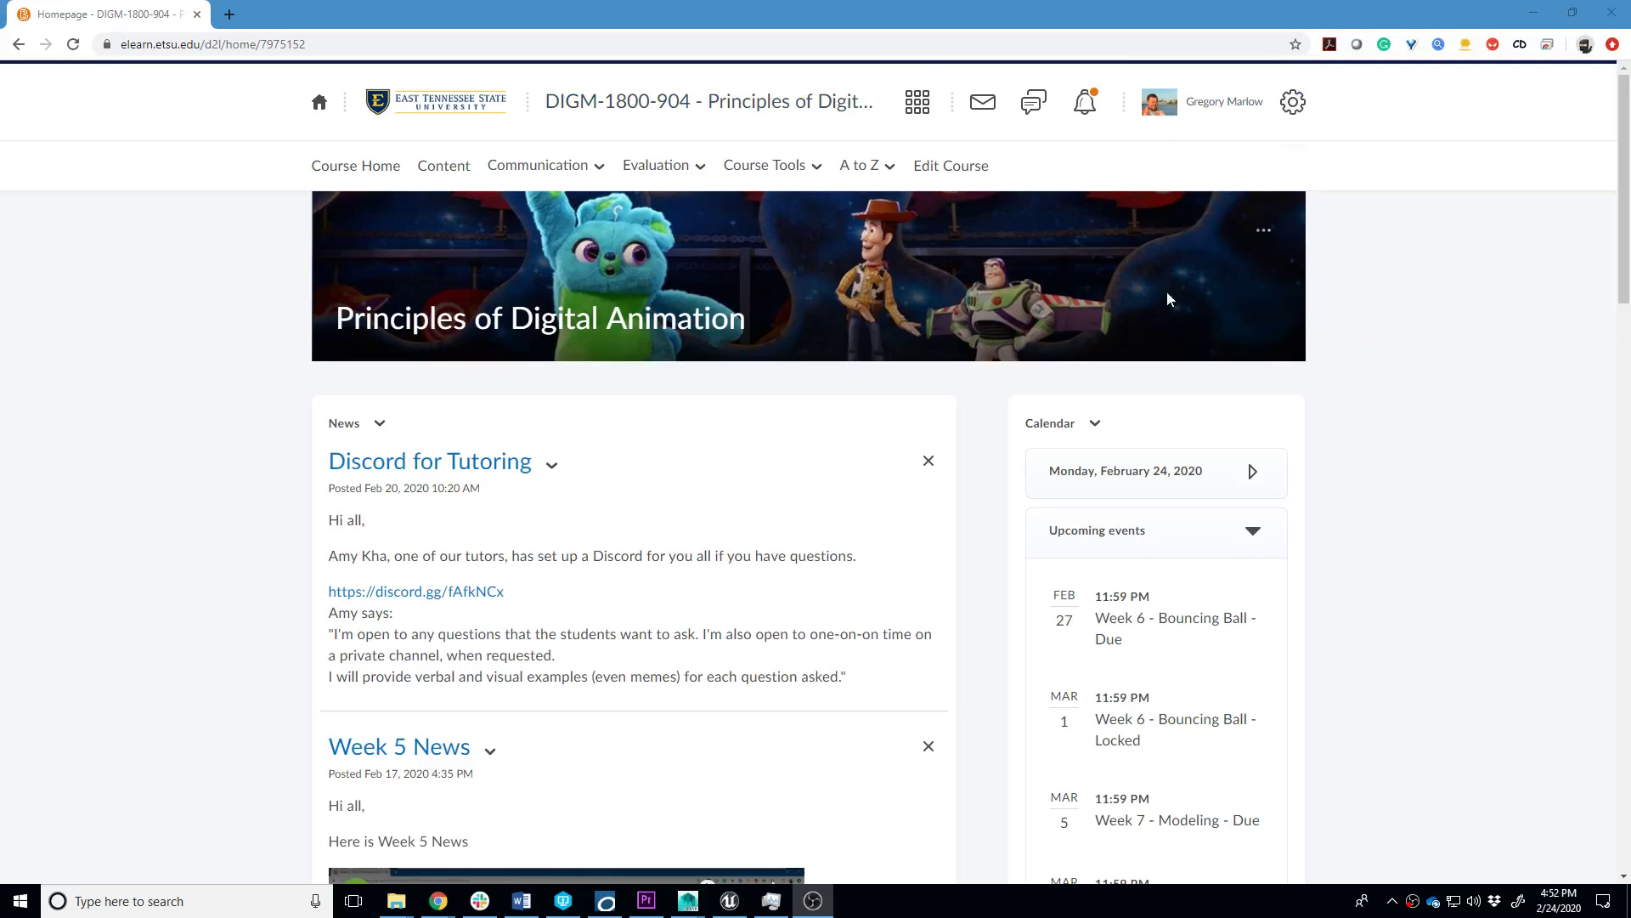
# Go to the course Content area and select Week 6 in the Table of Contents.
pyautogui.click(444, 165)
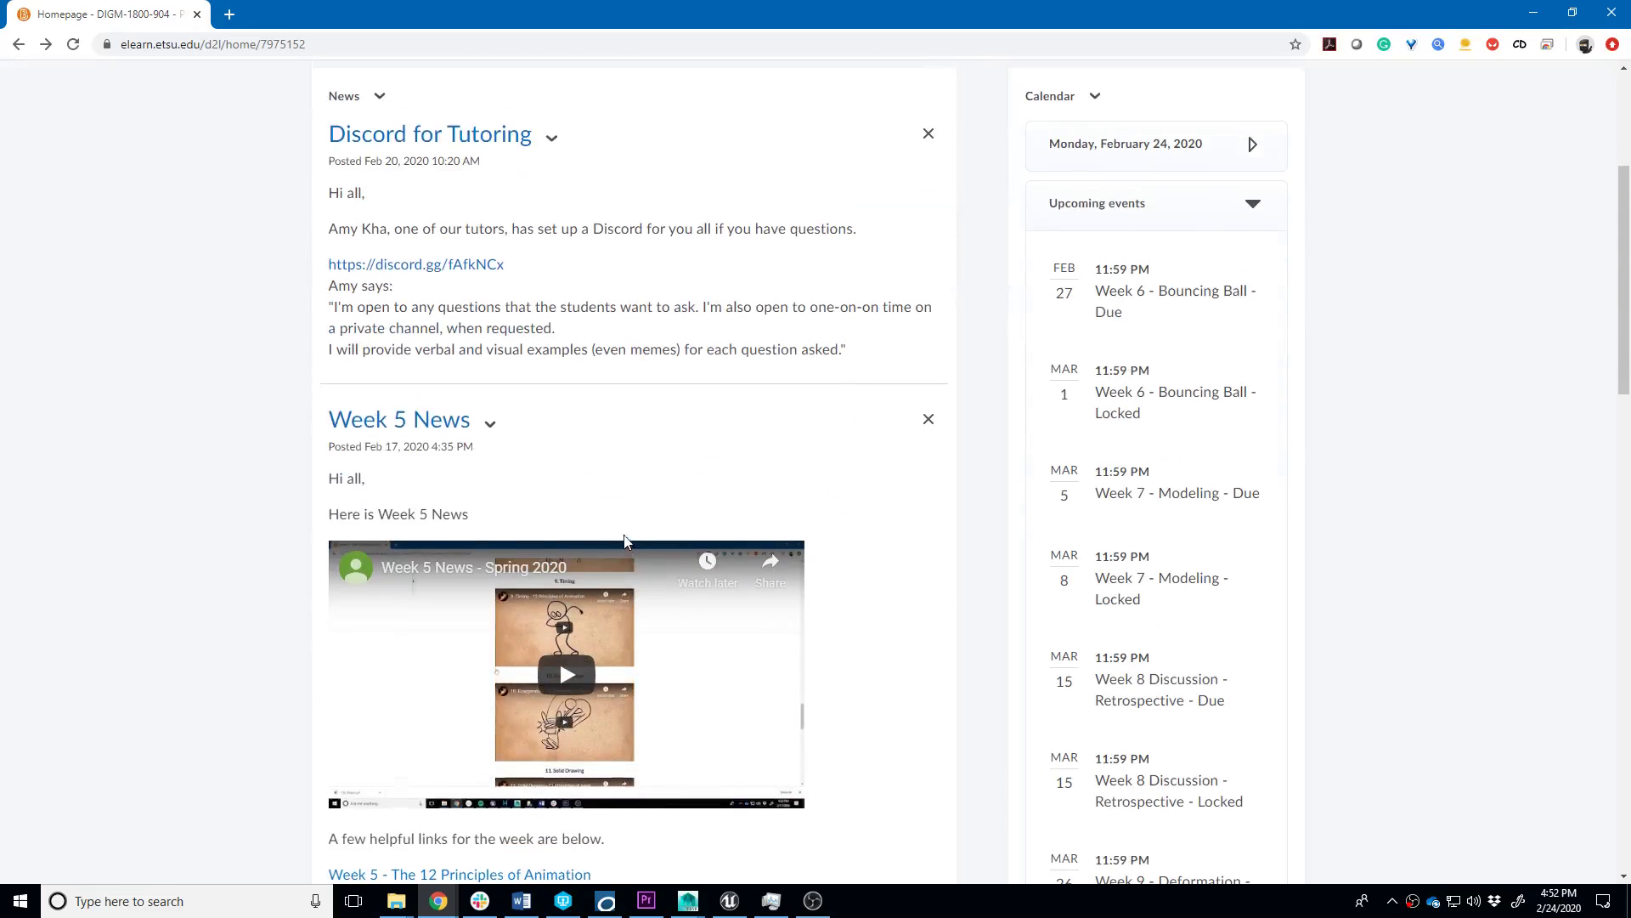
pyautogui.scroll(2, 626, 539)
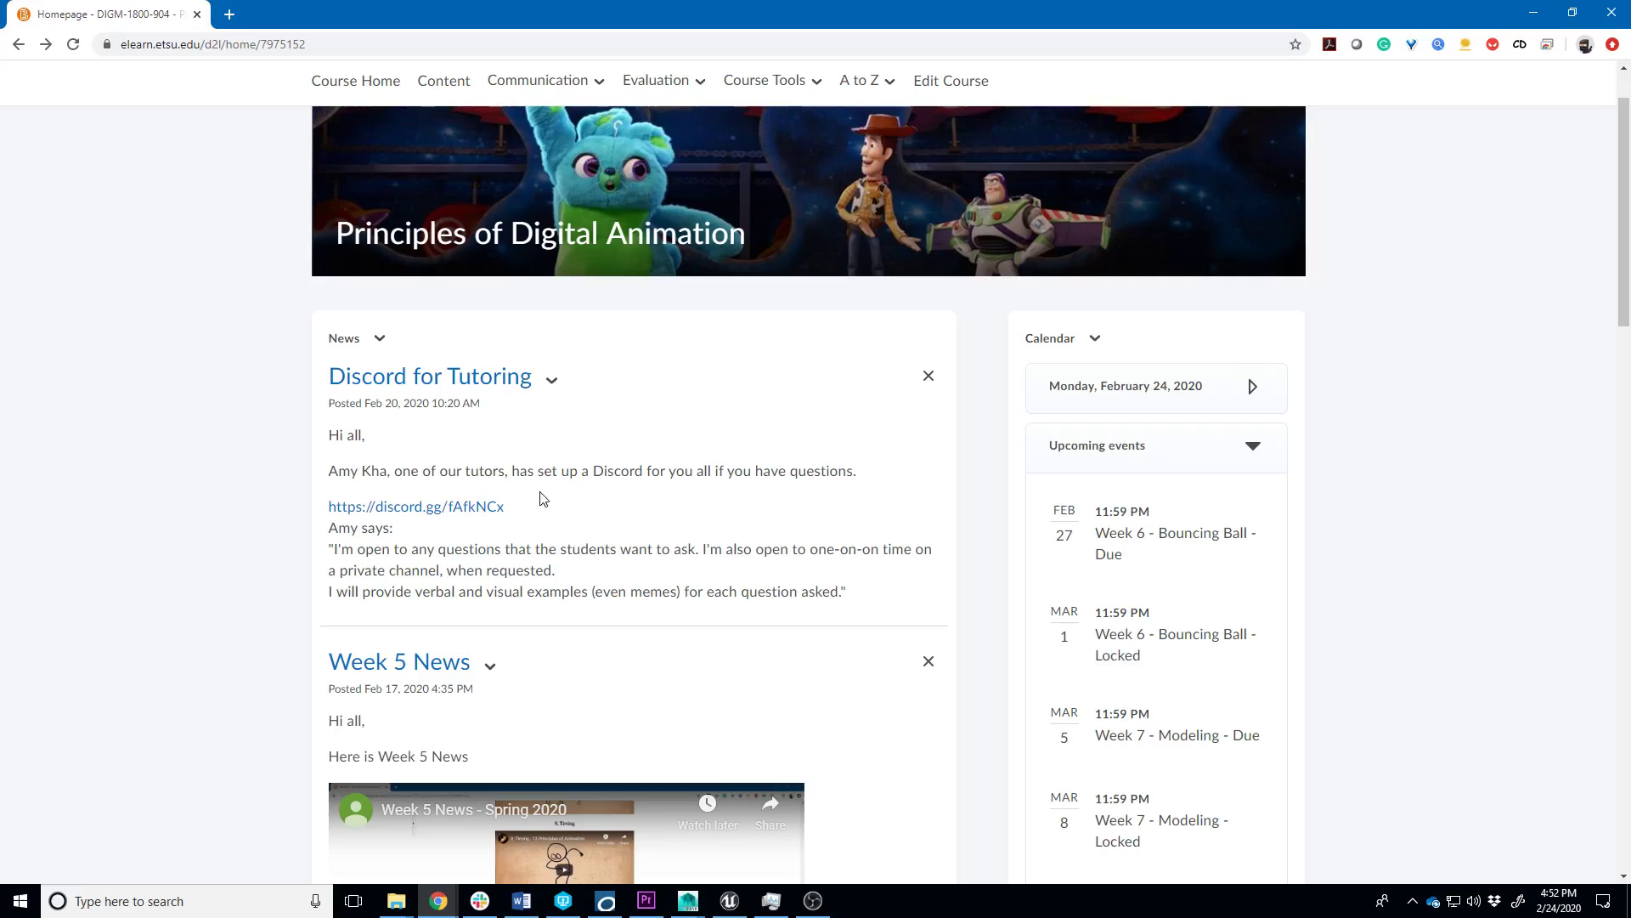
pyautogui.click(454, 87)
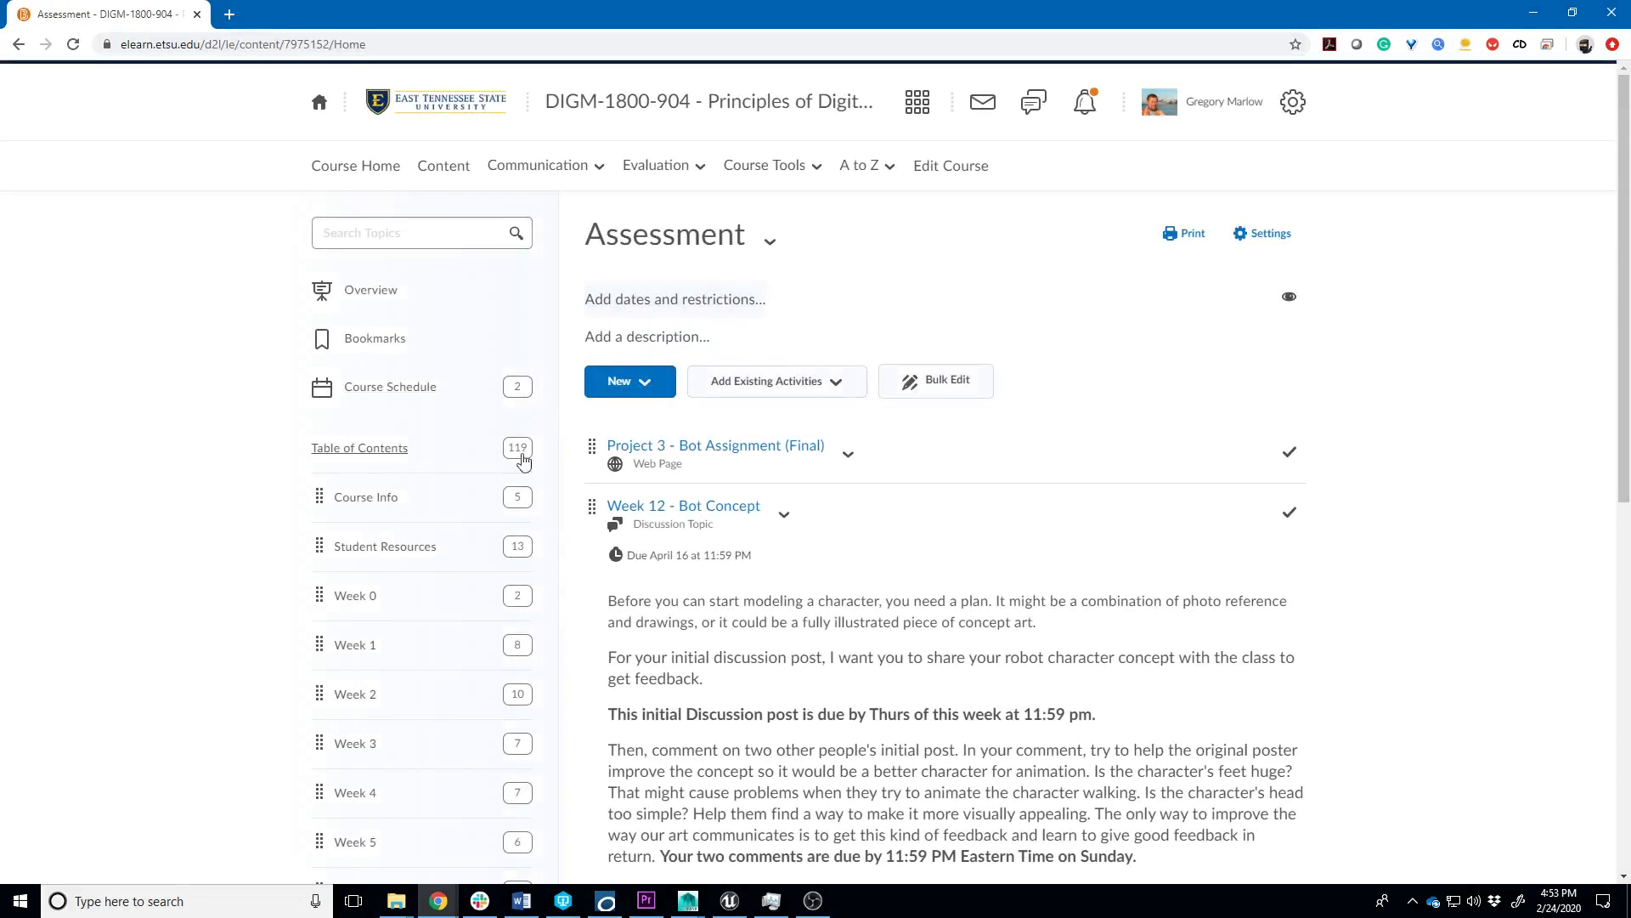
pyautogui.scroll(-3, 434, 707)
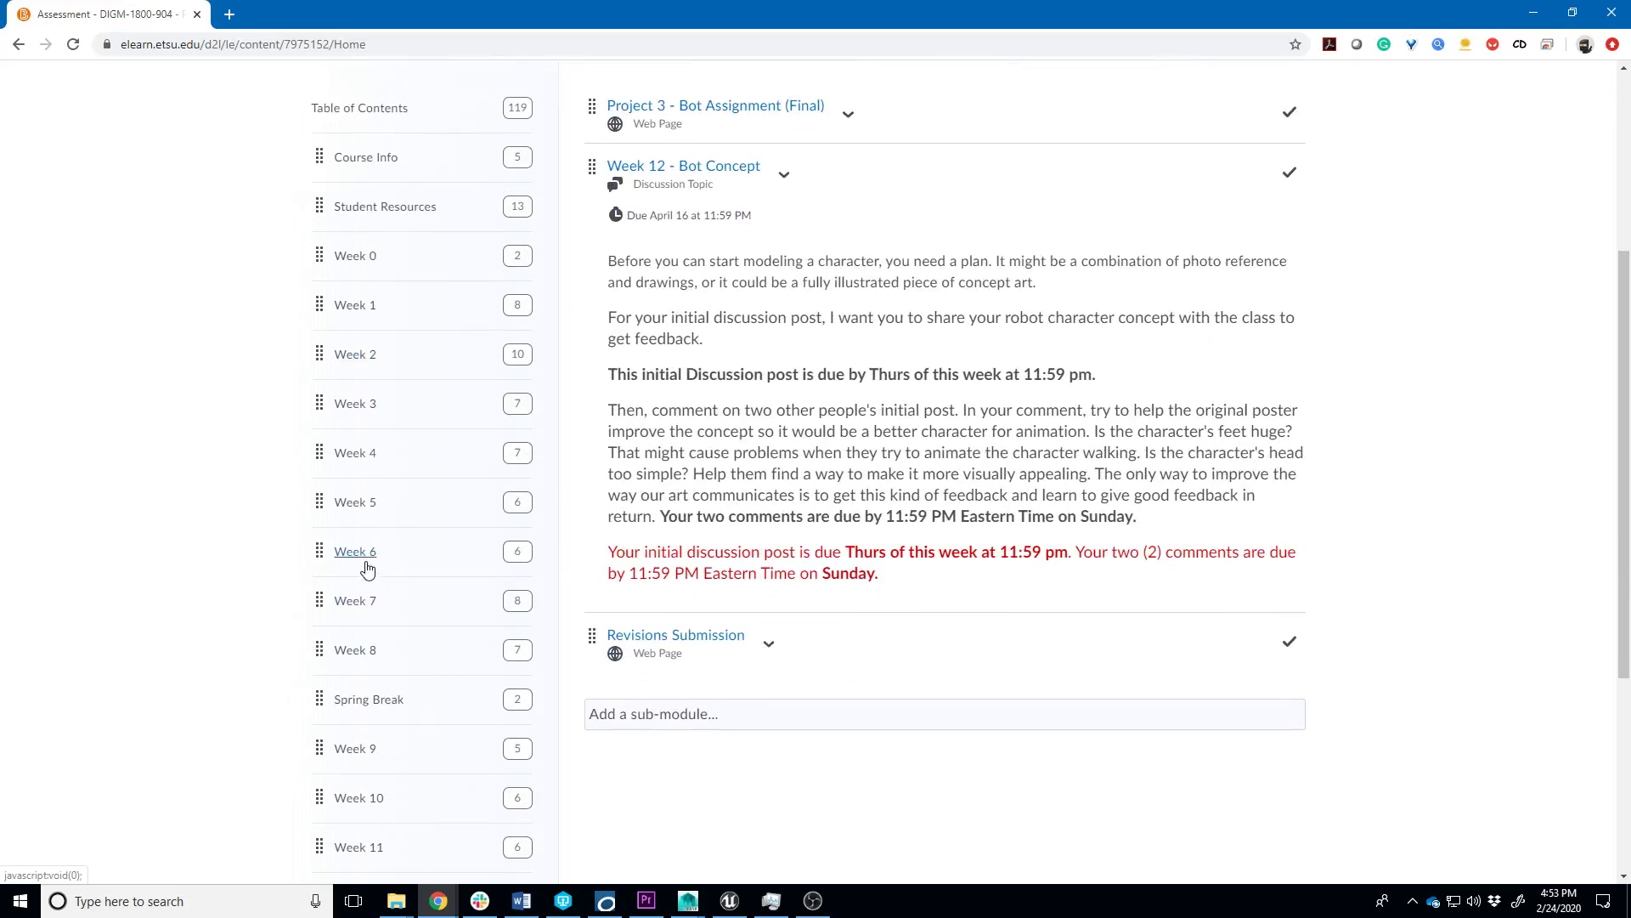
pyautogui.click(359, 557)
pyautogui.scroll(-1, 464, 542)
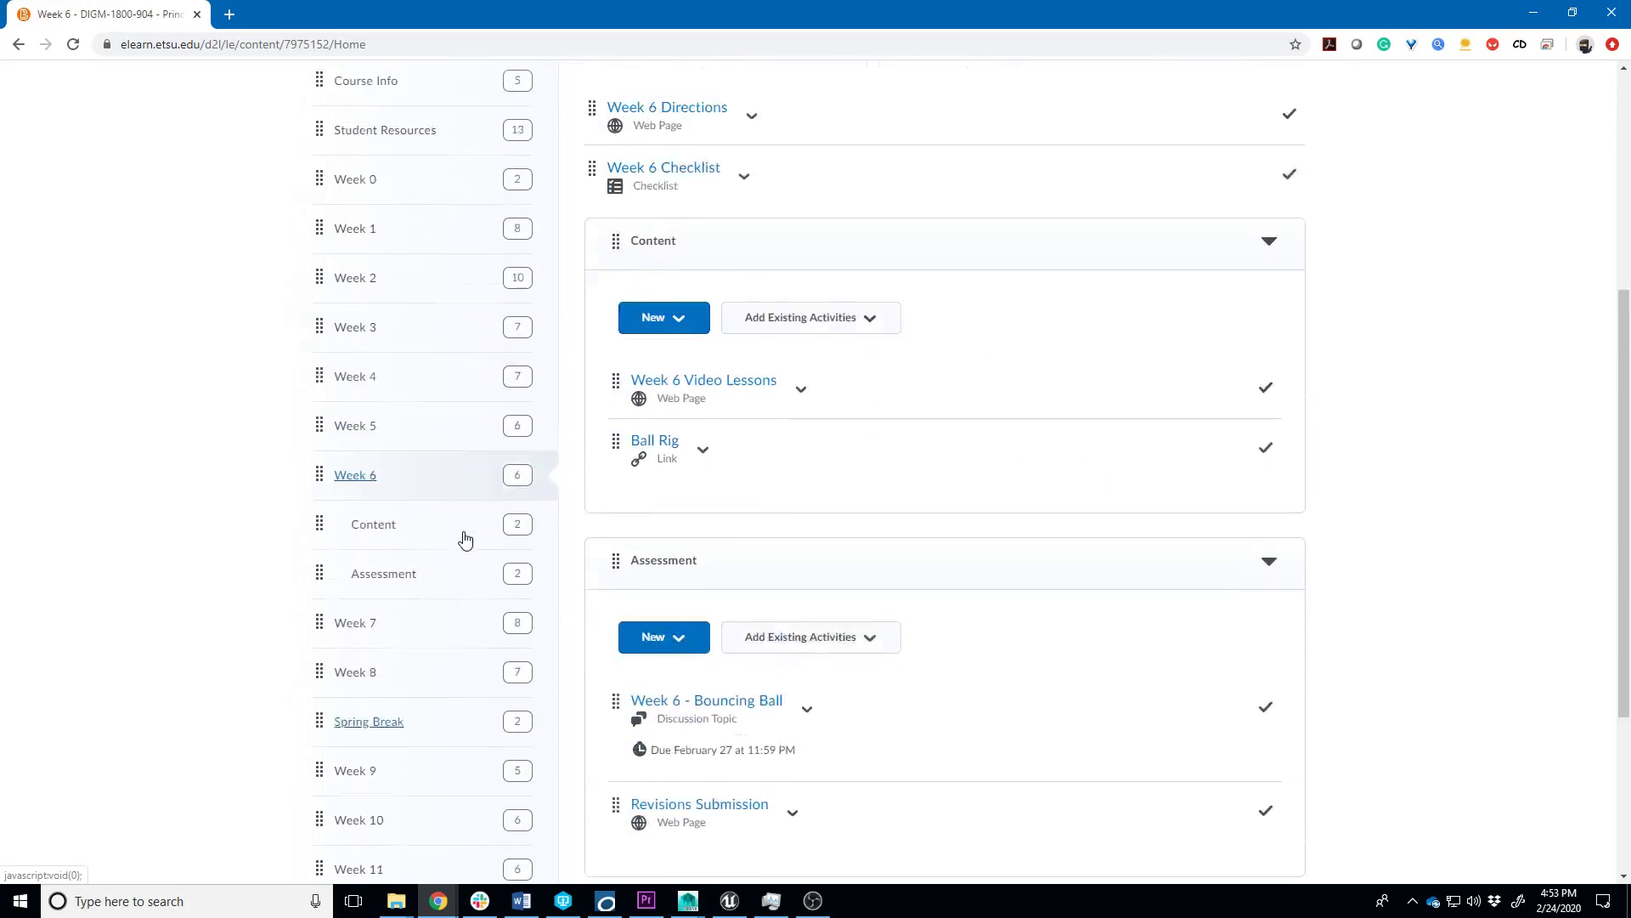
pyautogui.scroll(3, 464, 540)
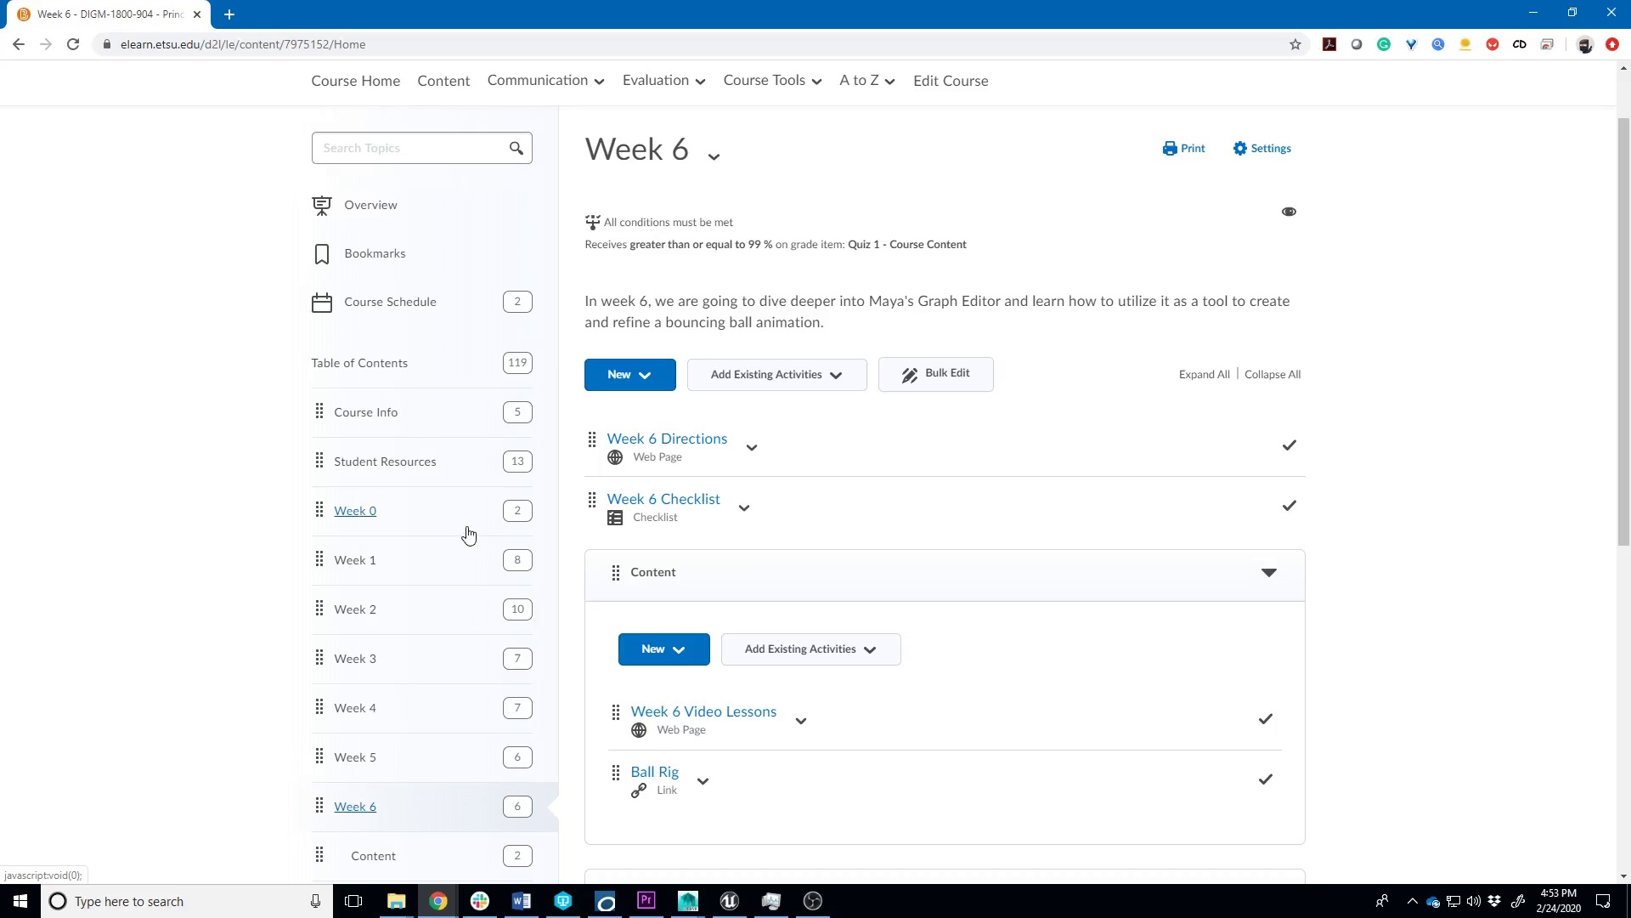
pyautogui.scroll(-2, 469, 533)
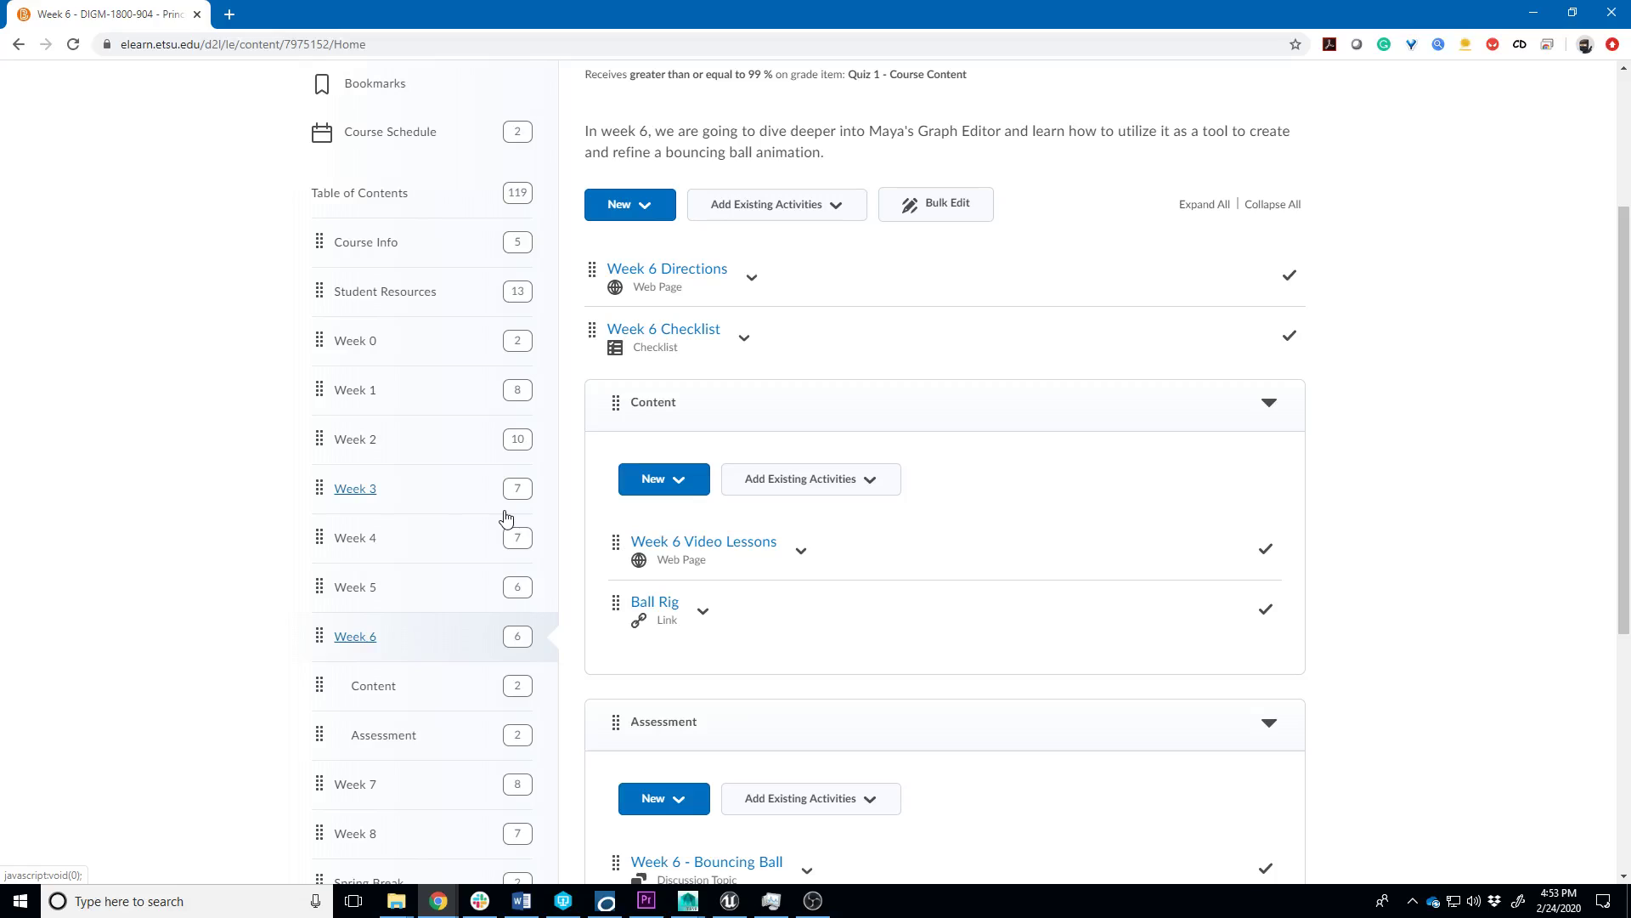
pyautogui.scroll(1, 511, 526)
pyautogui.scroll(1, 540, 503)
pyautogui.scroll(-2, 540, 505)
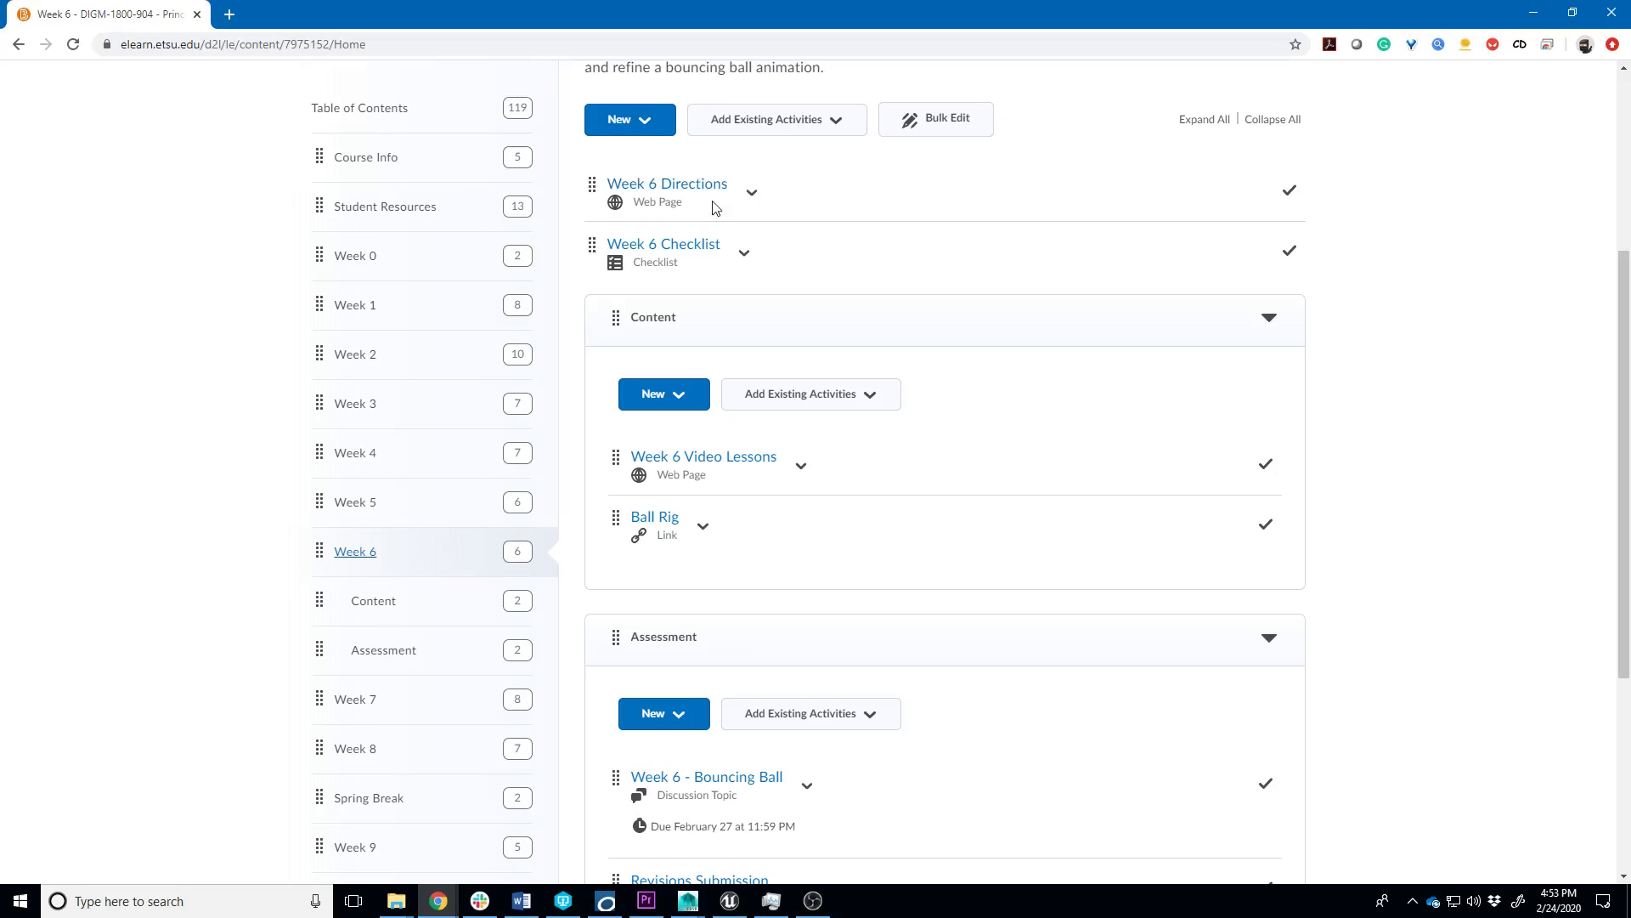
# View the Week 6 Video Lessons page with its graph editor lesson videos.
pyautogui.click(733, 473)
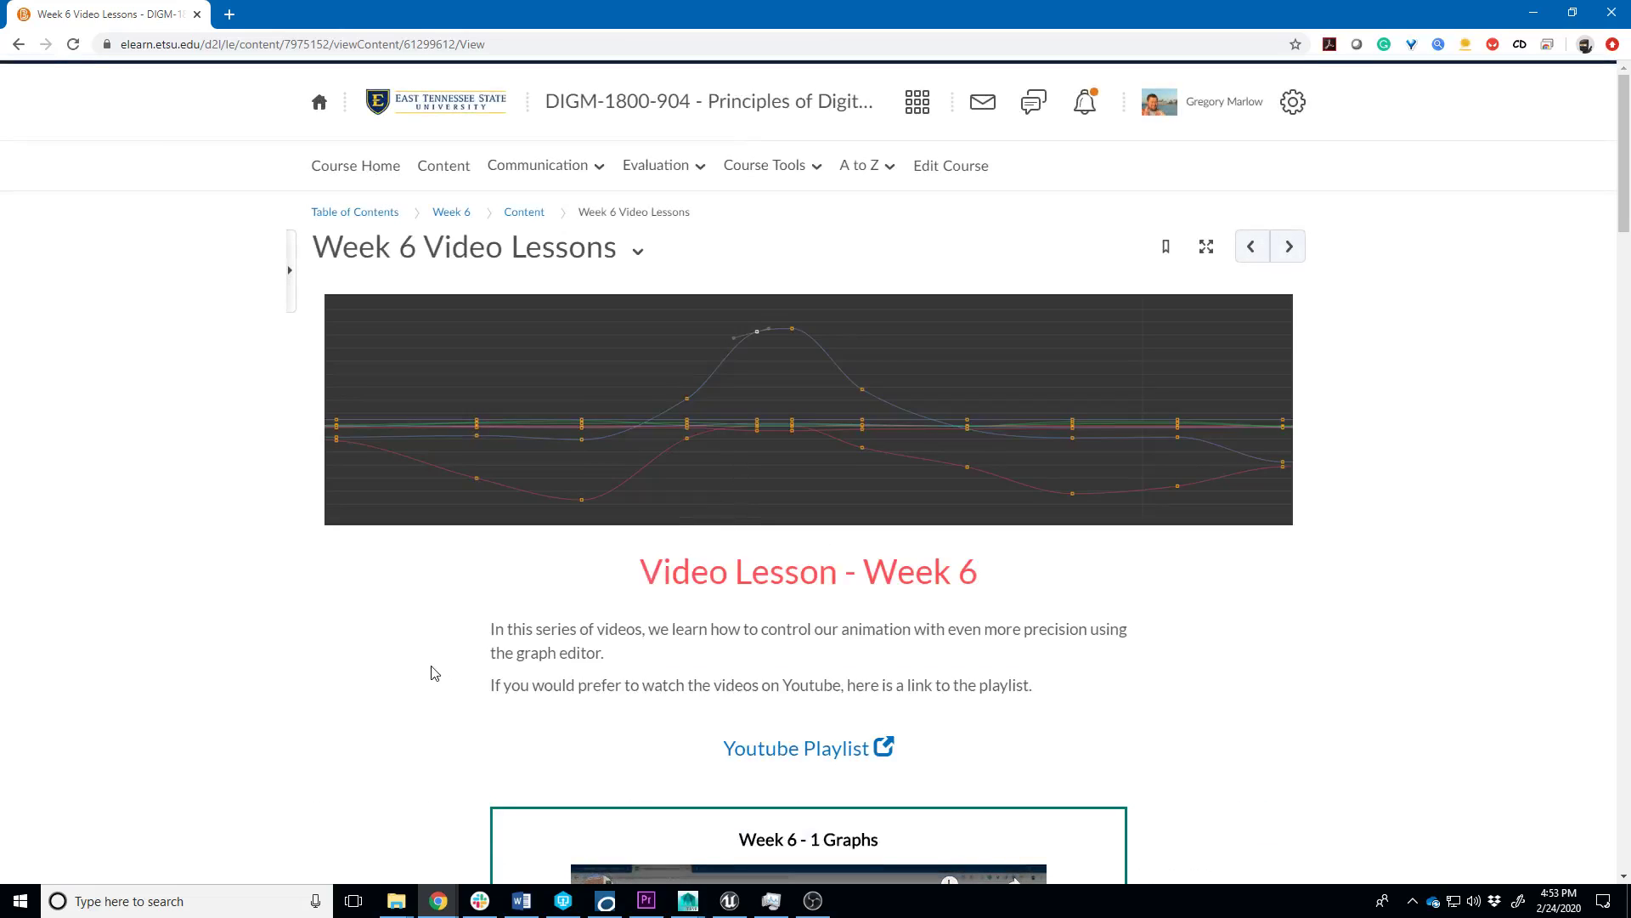
pyautogui.scroll(-3, 433, 668)
pyautogui.scroll(-3, 439, 660)
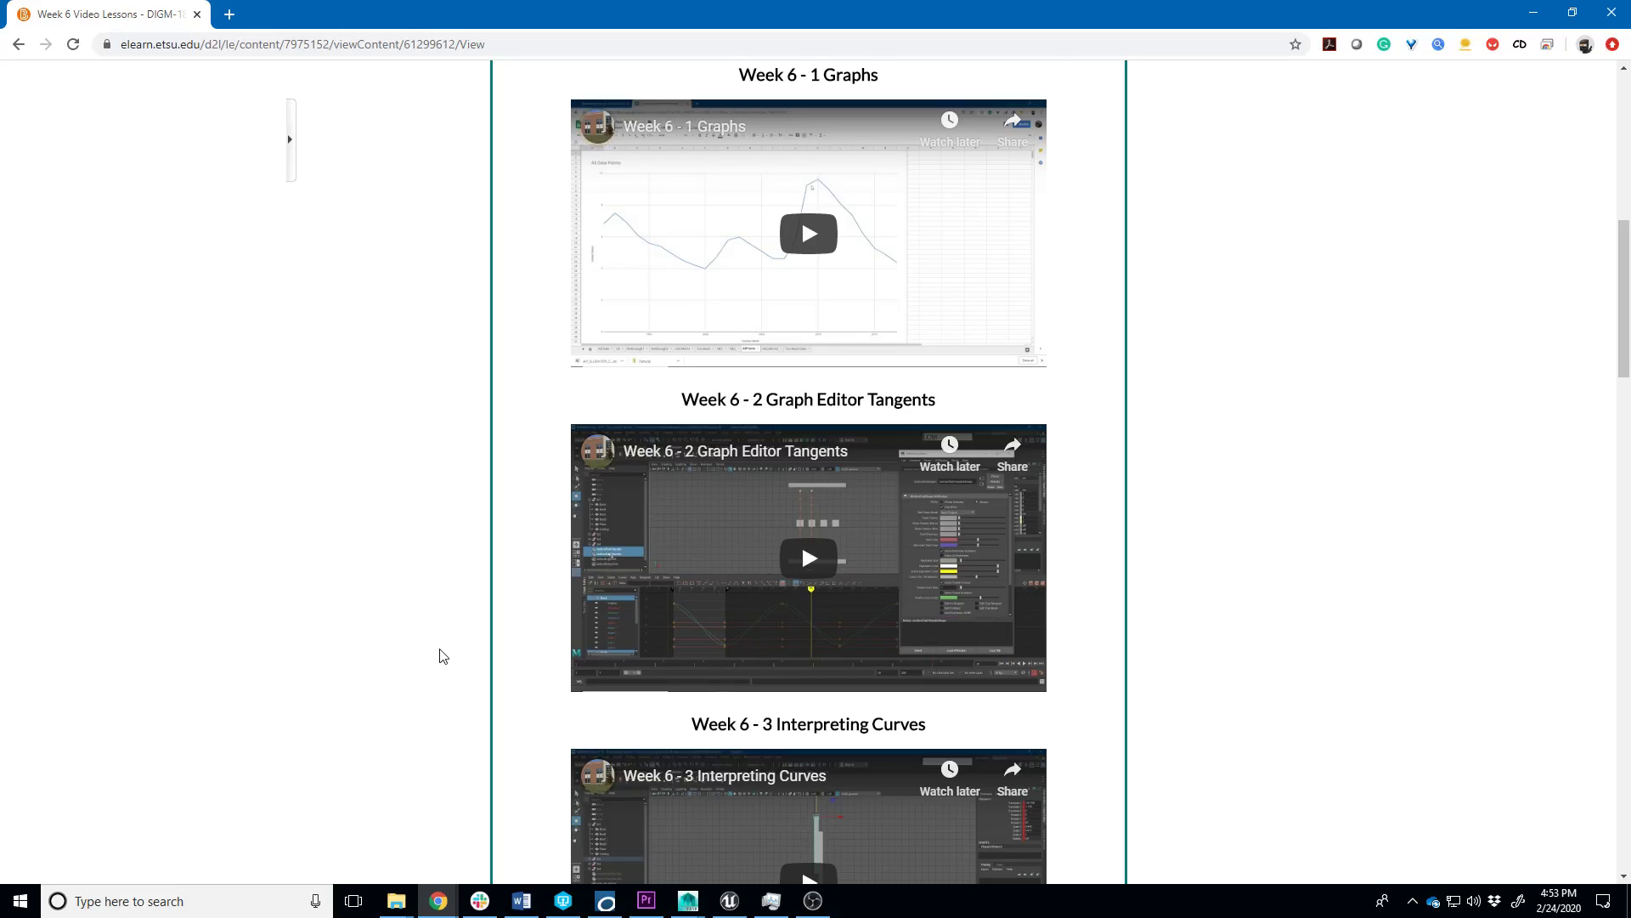
pyautogui.scroll(-3, 438, 655)
pyautogui.scroll(-2, 439, 655)
pyautogui.scroll(-2, 442, 655)
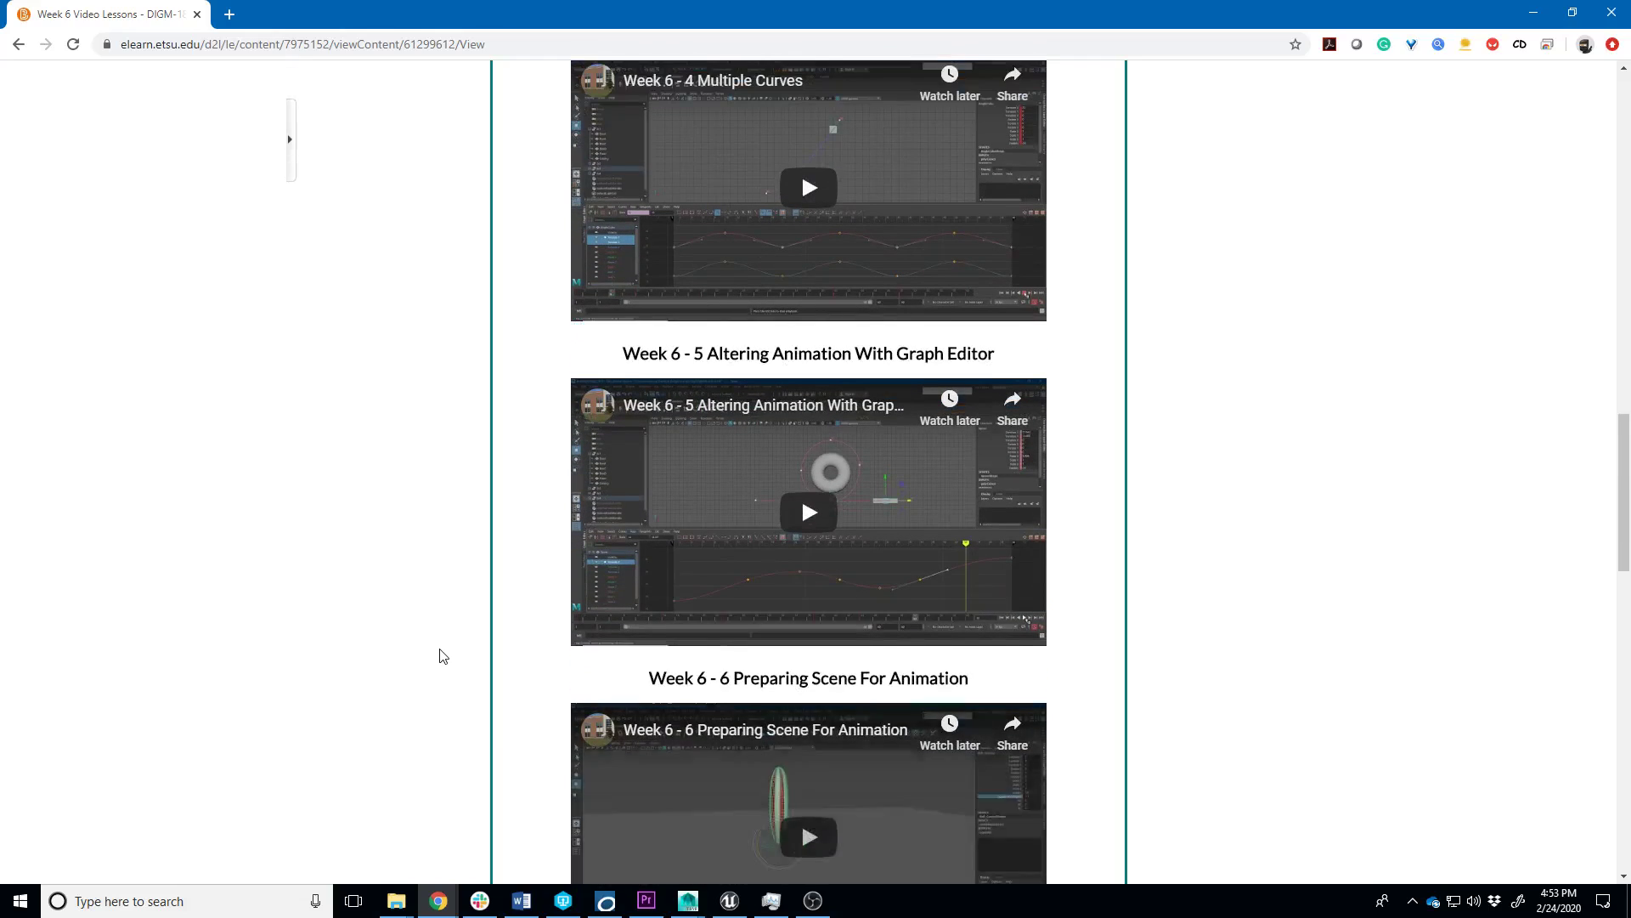
pyautogui.scroll(-2, 441, 655)
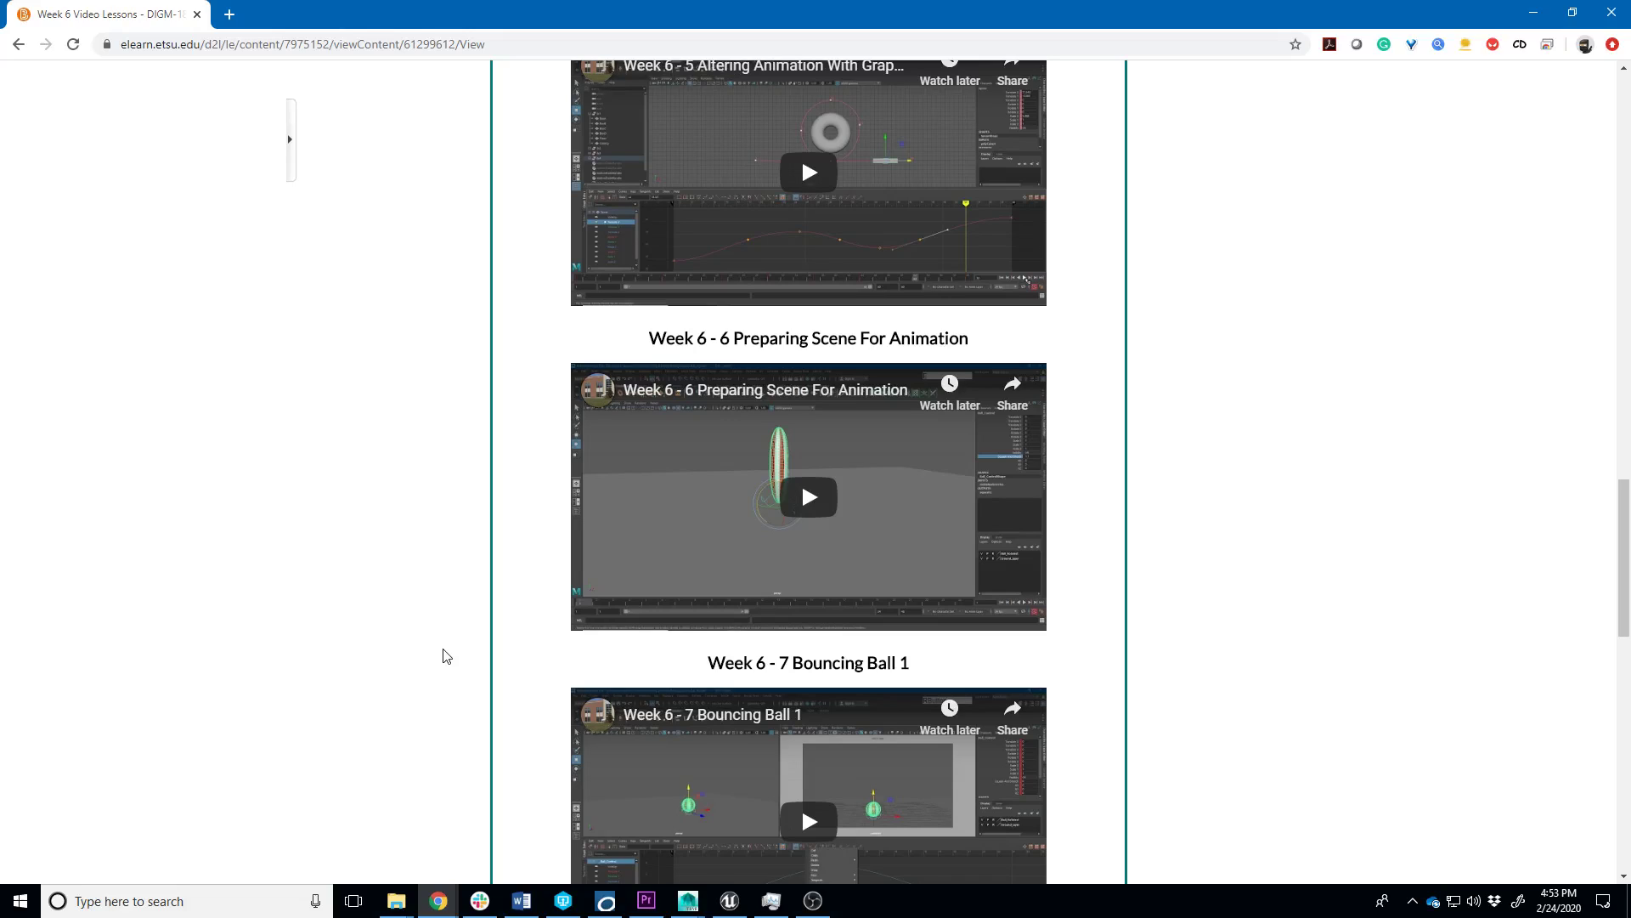
pyautogui.scroll(3, 444, 656)
pyautogui.scroll(2, 444, 655)
pyautogui.scroll(1, 445, 655)
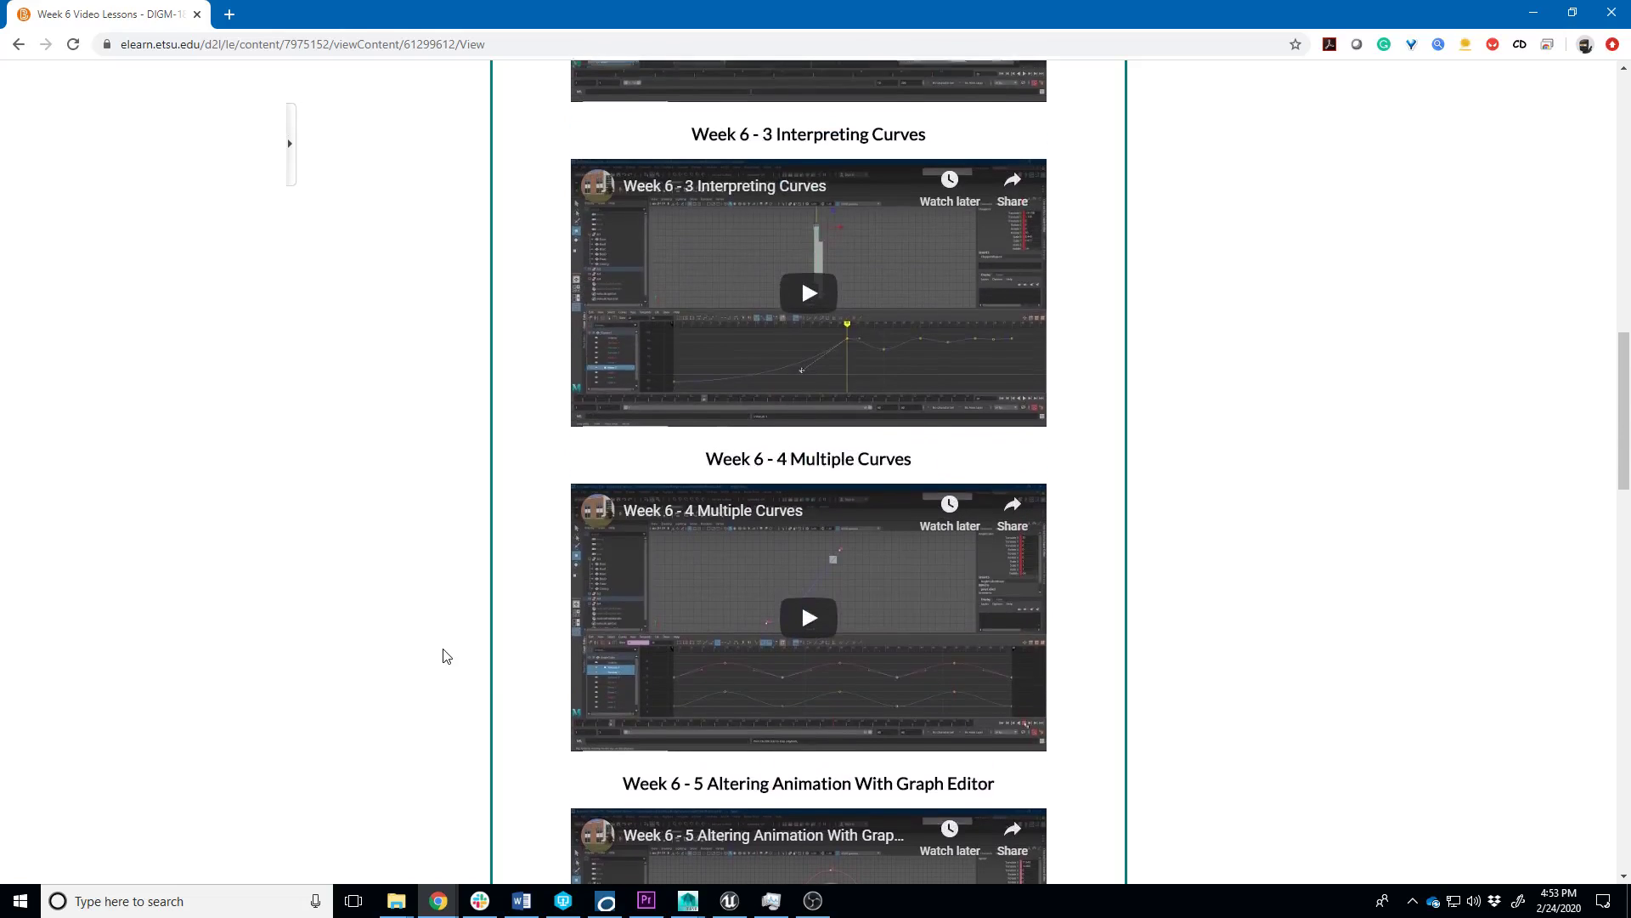
pyautogui.scroll(2, 445, 655)
pyautogui.scroll(-1, 445, 655)
pyautogui.scroll(-2, 445, 656)
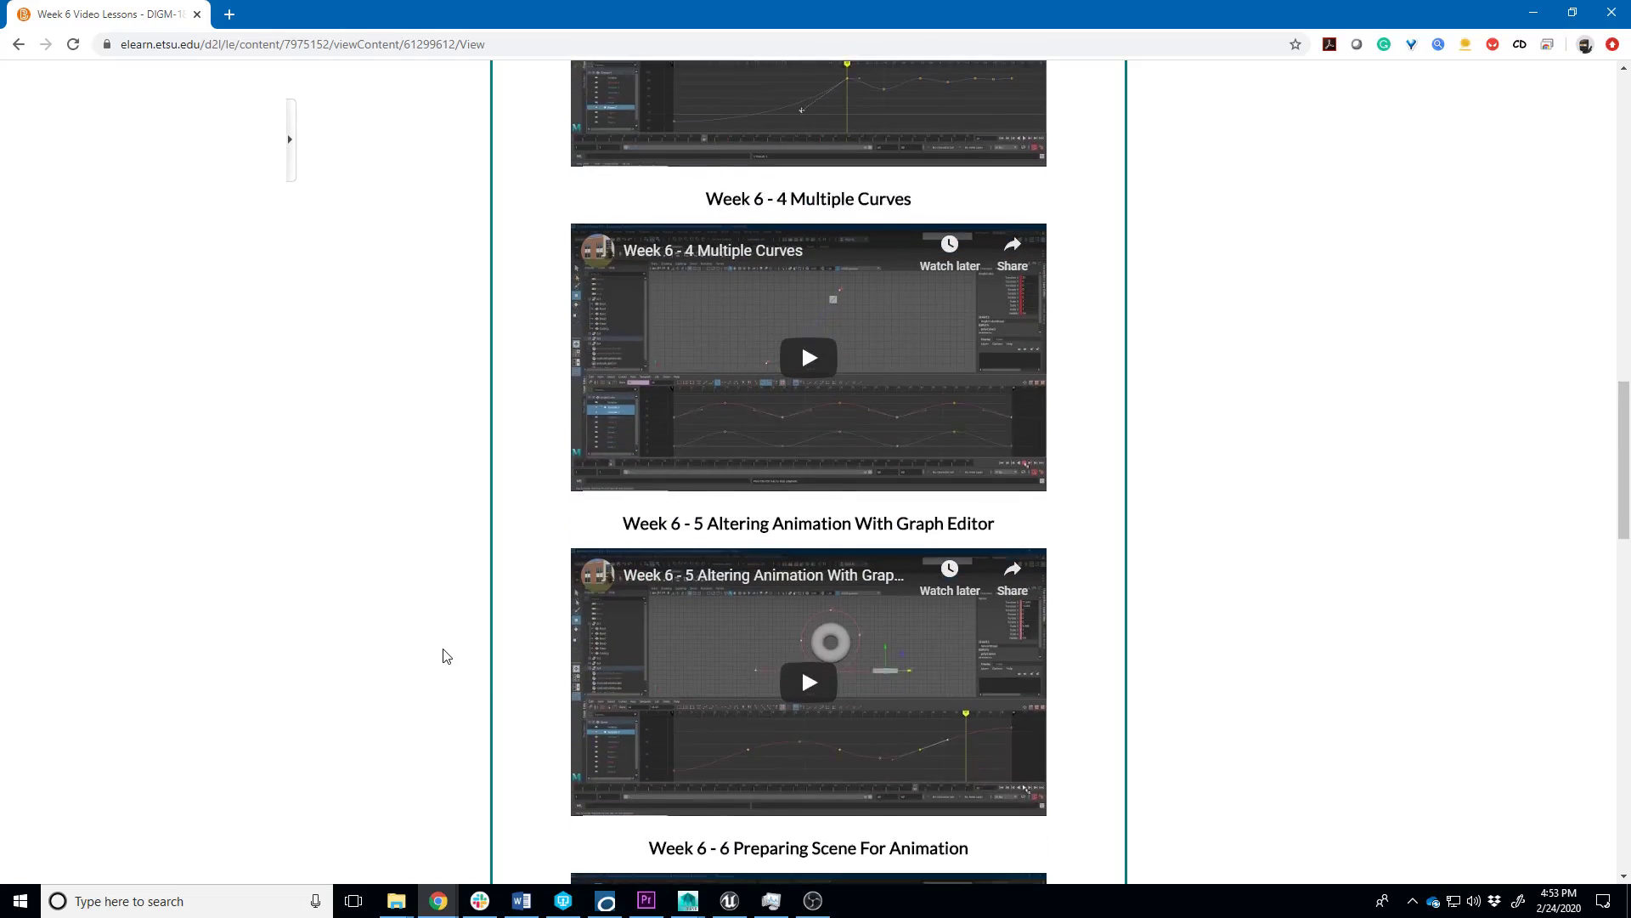
pyautogui.scroll(-2, 444, 655)
pyautogui.scroll(-2, 445, 655)
pyautogui.scroll(-1, 446, 656)
pyautogui.scroll(-1, 445, 655)
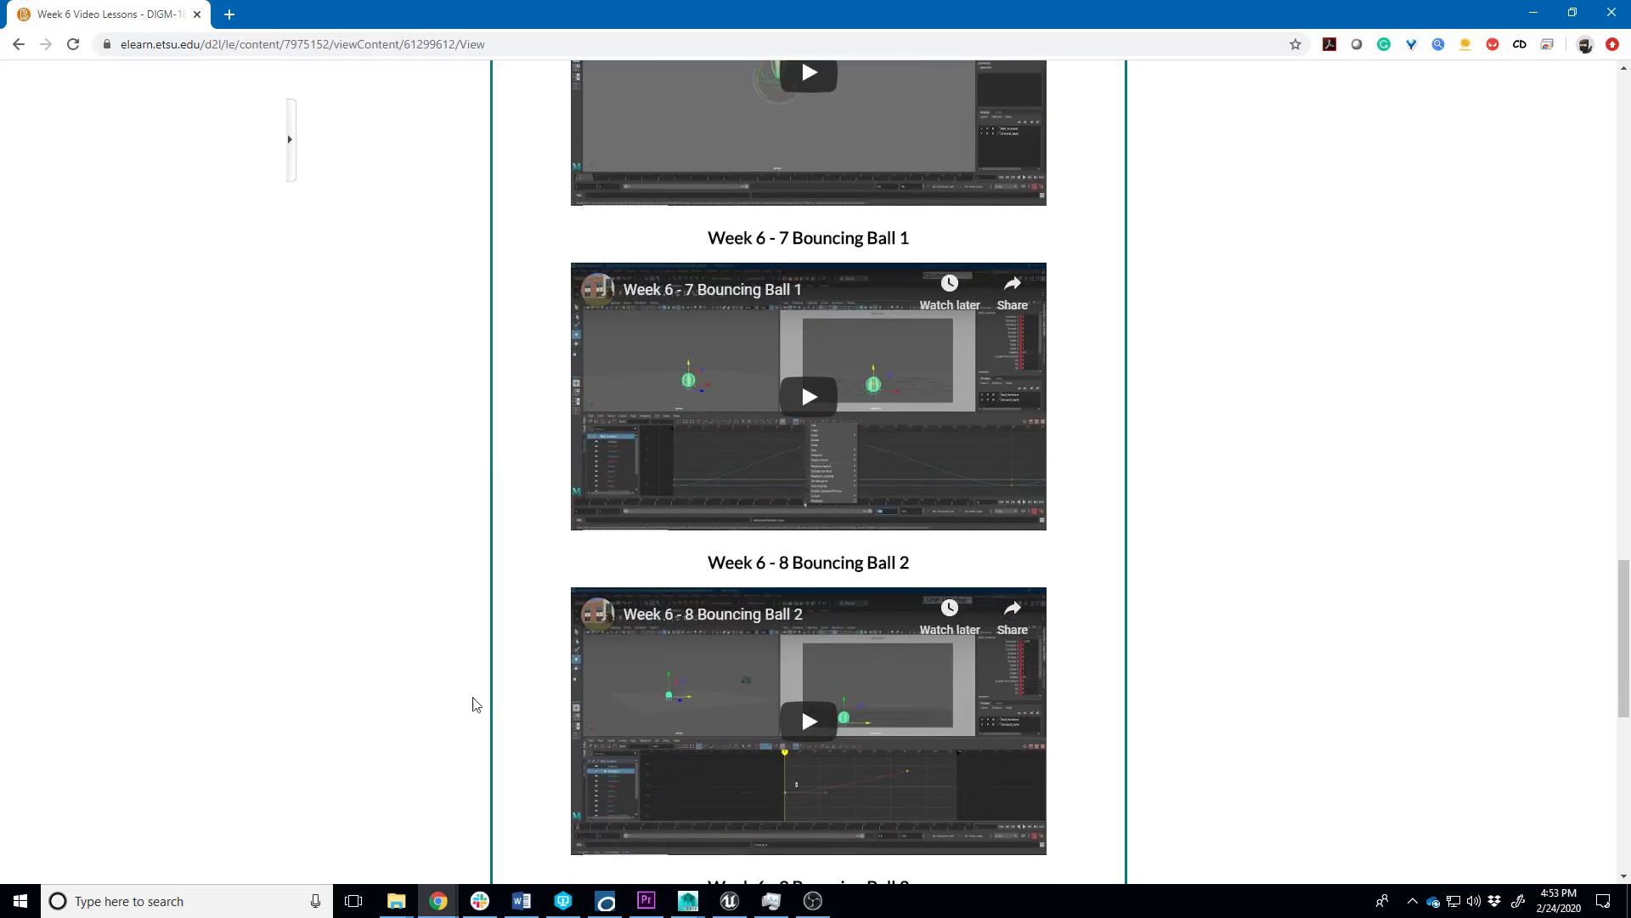
pyautogui.scroll(-3, 538, 555)
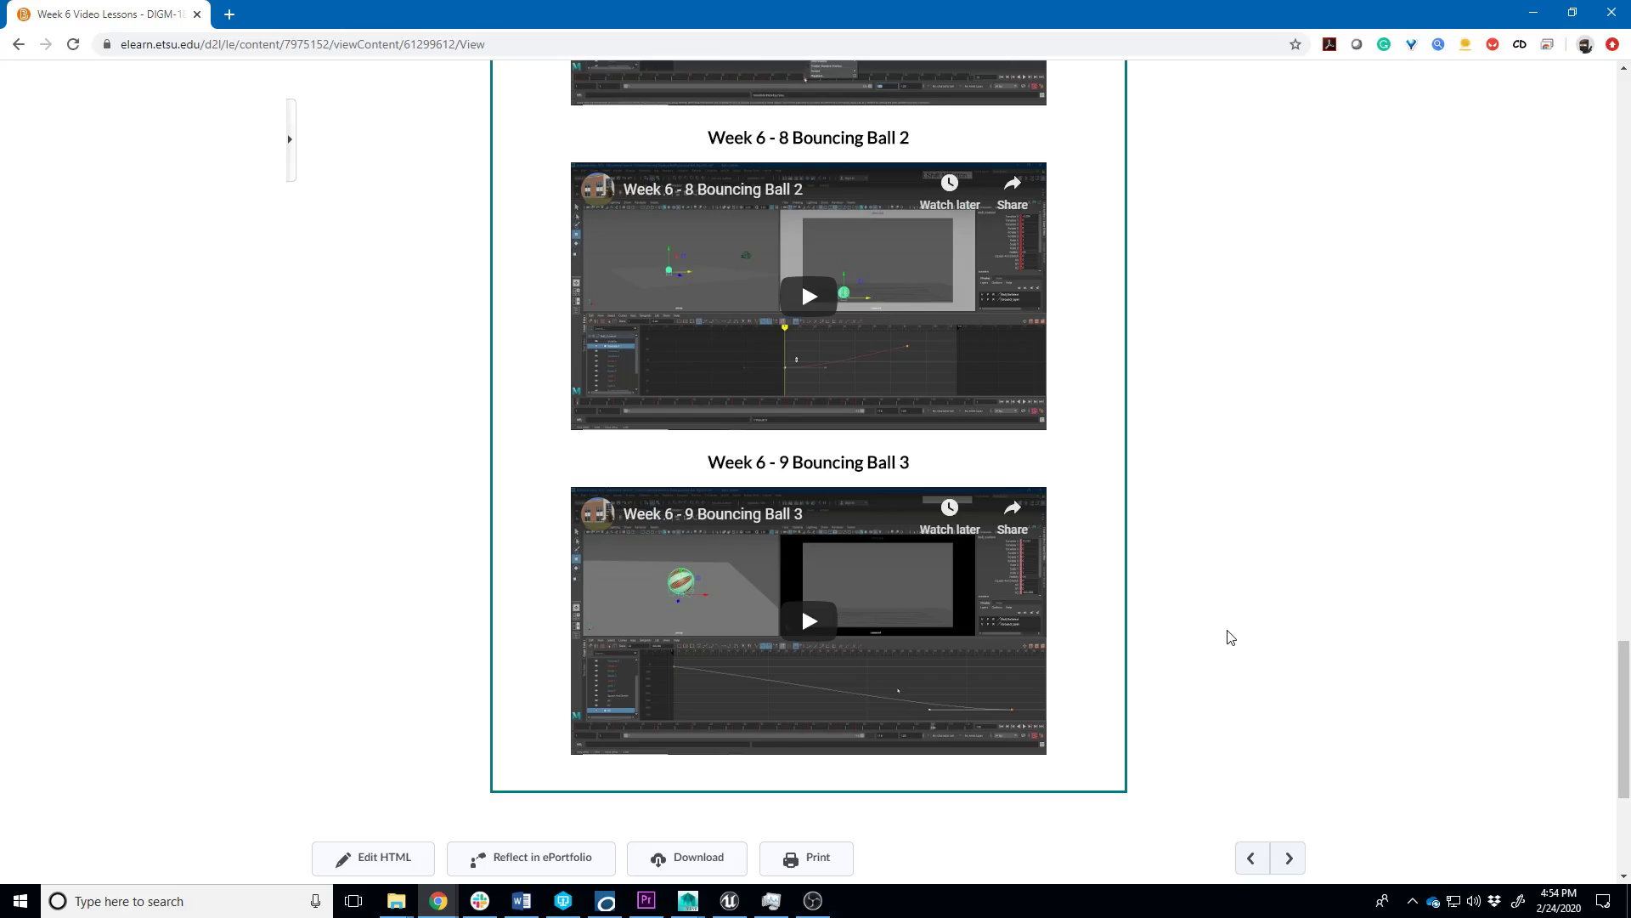
pyautogui.scroll(2, 452, 379)
pyautogui.scroll(1, 452, 378)
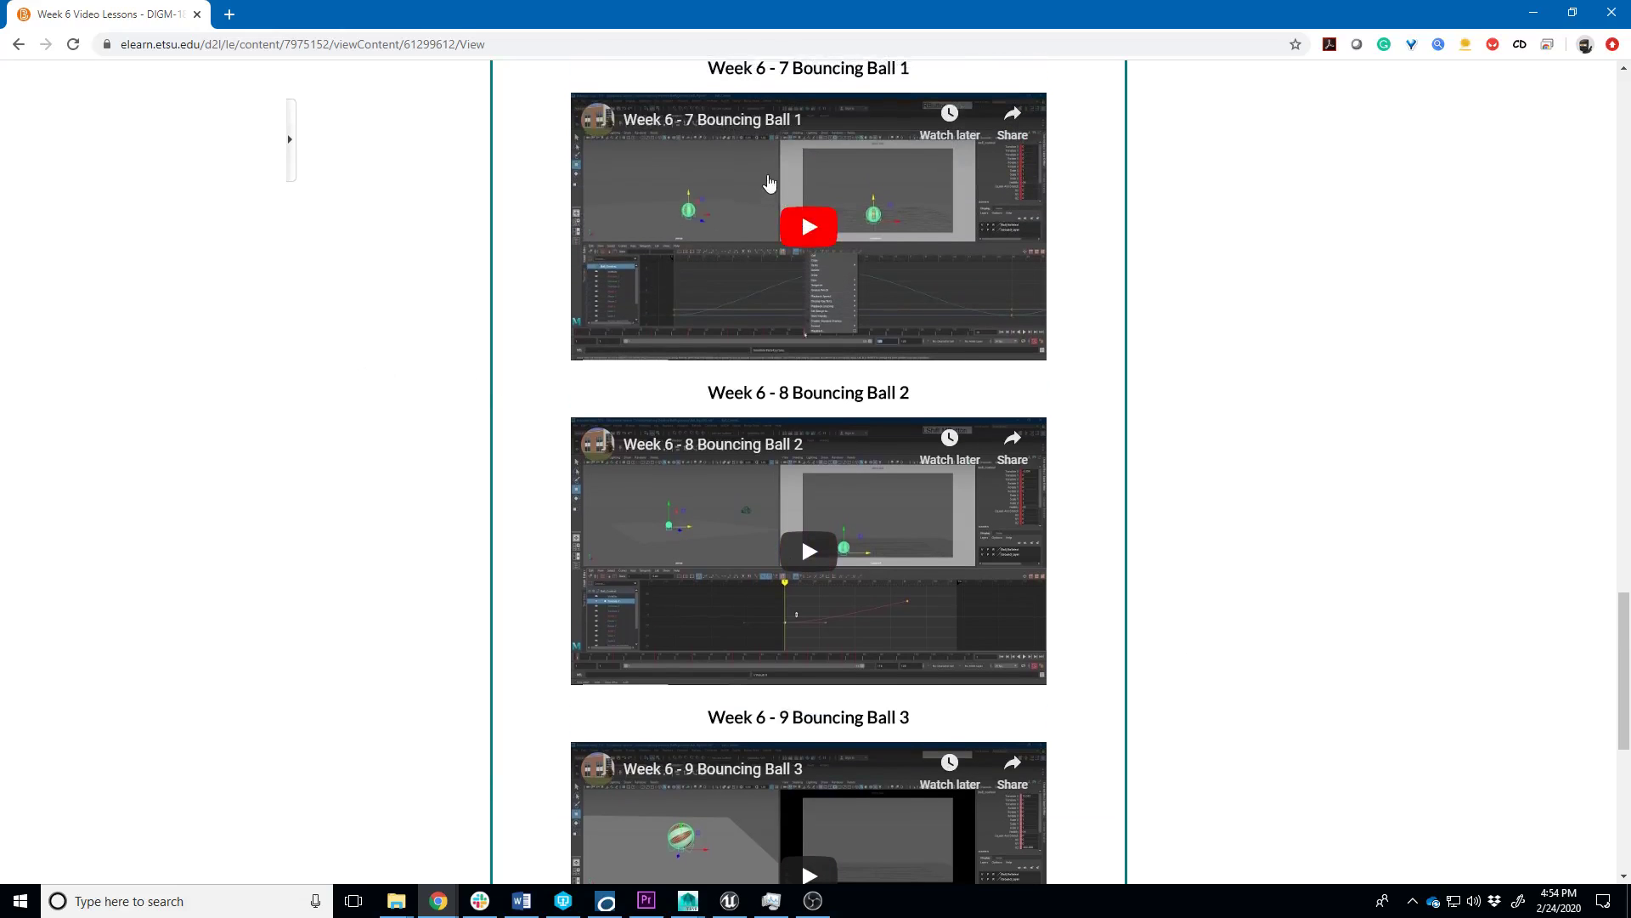
pyautogui.scroll(4, 404, 539)
pyautogui.scroll(5, 404, 539)
pyautogui.scroll(5, 368, 440)
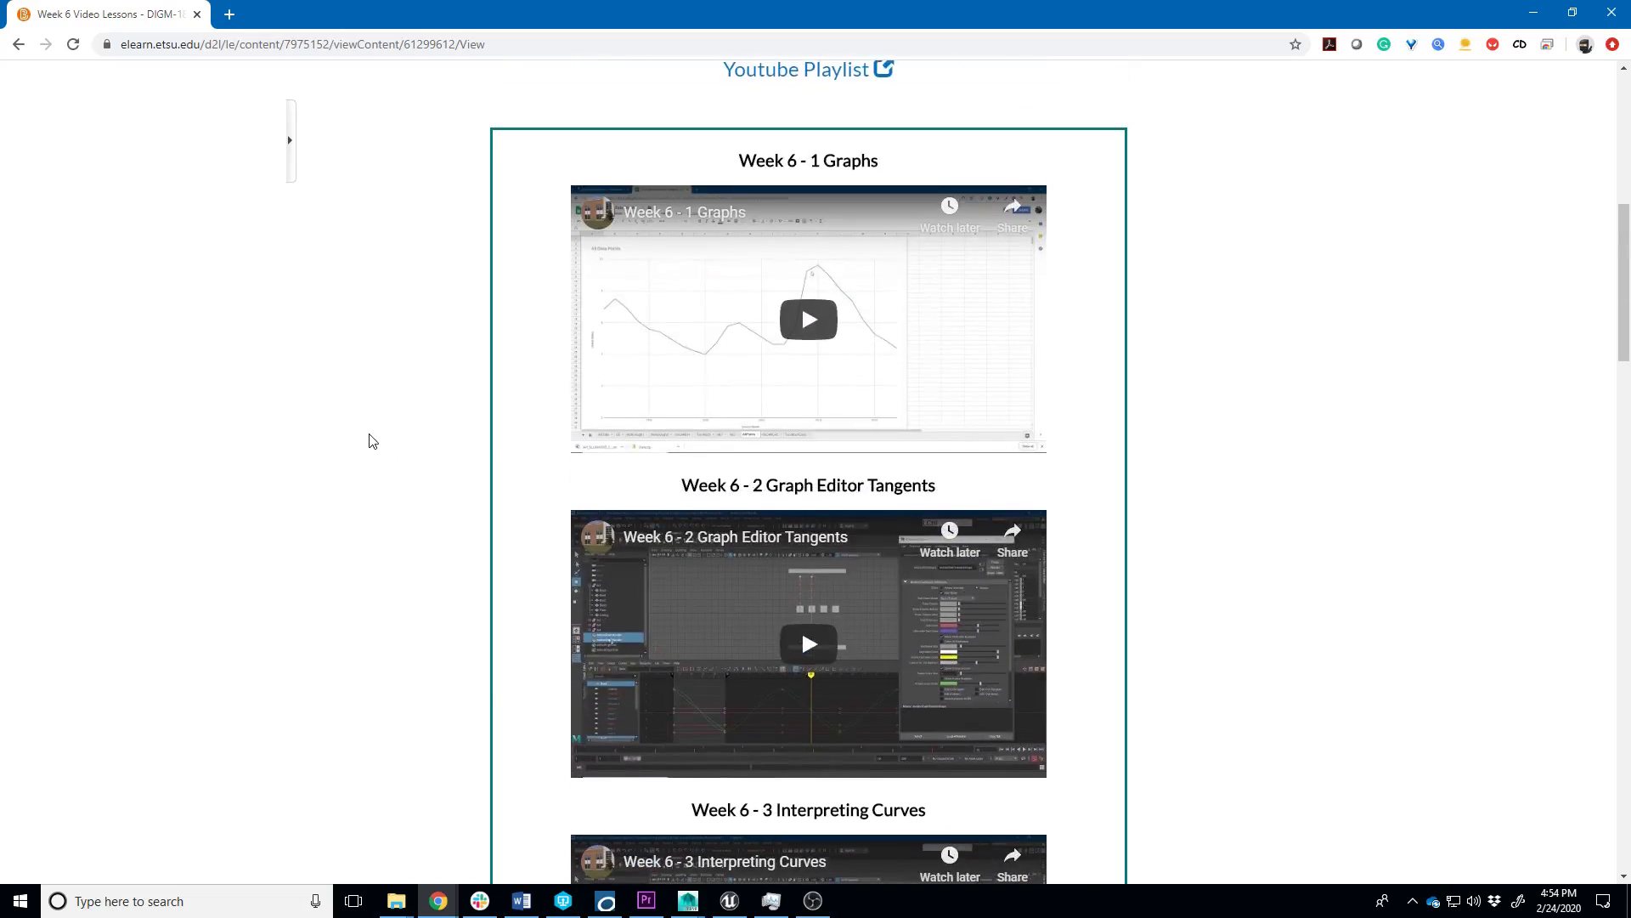
pyautogui.scroll(5, 369, 440)
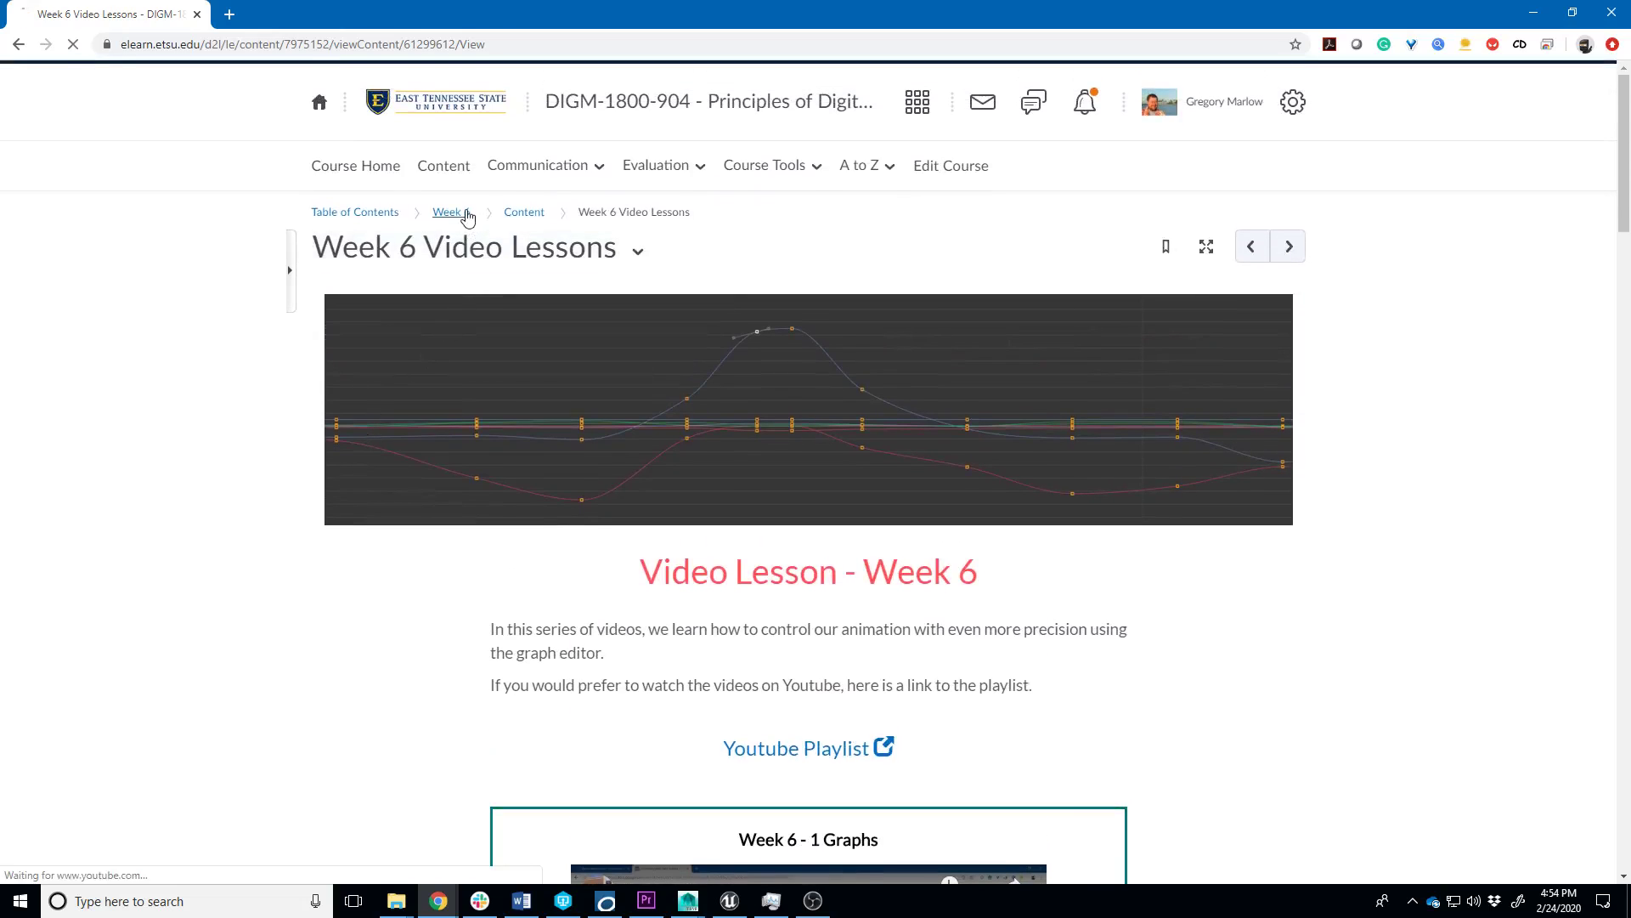
# Go back to Week 6 via the breadcrumb and view its Assessment section.
pyautogui.click(459, 214)
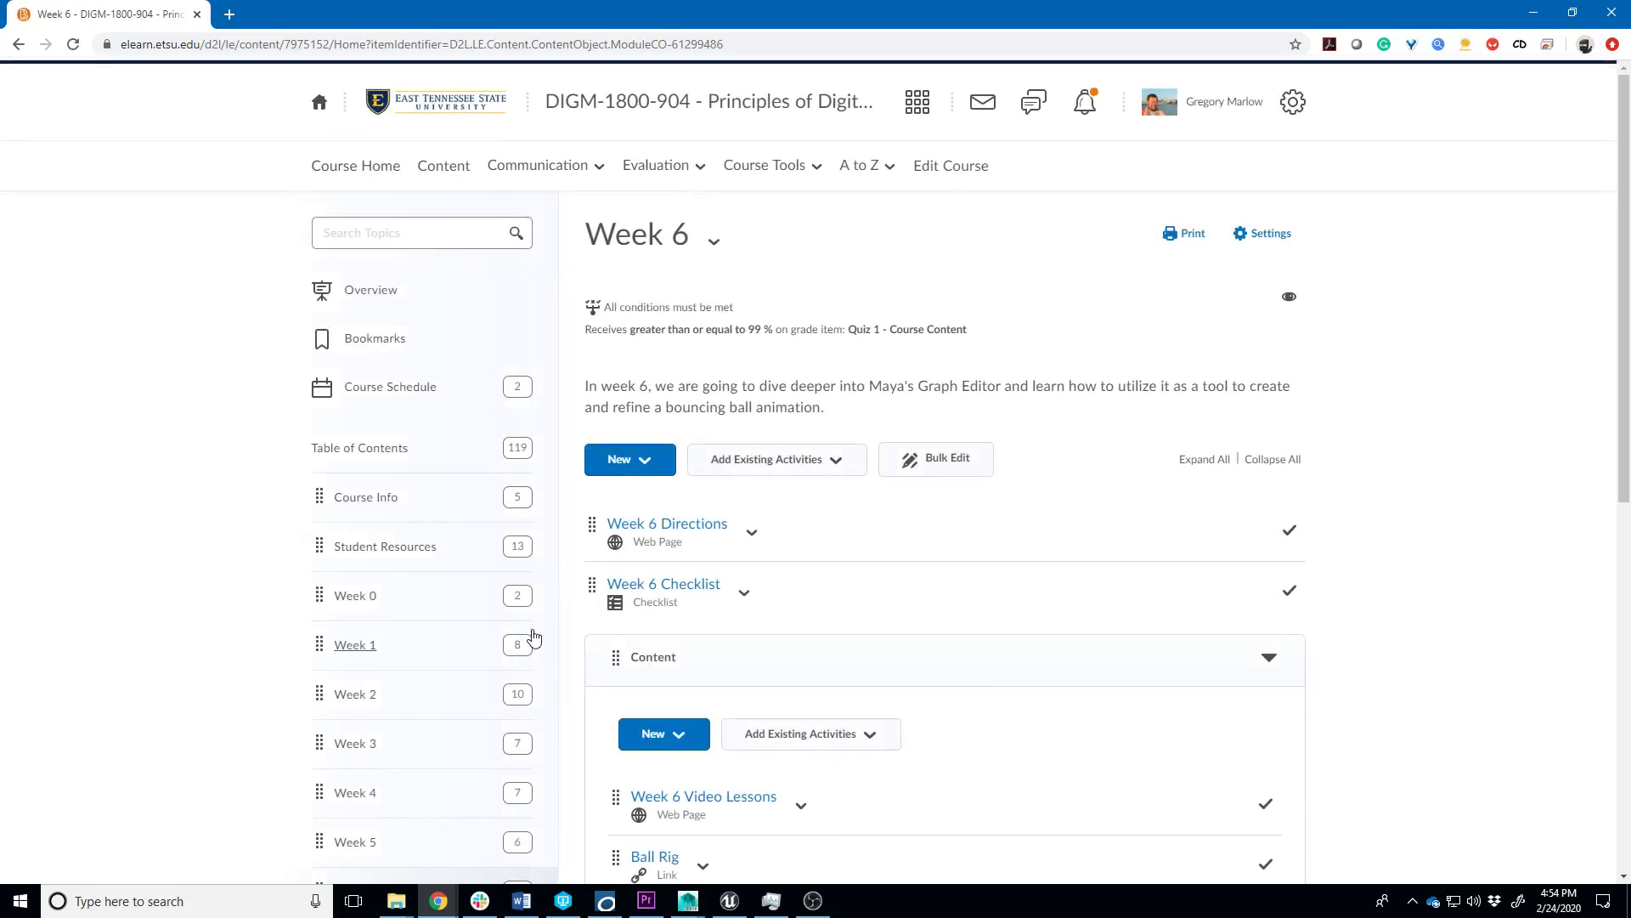
pyautogui.scroll(-3, 516, 622)
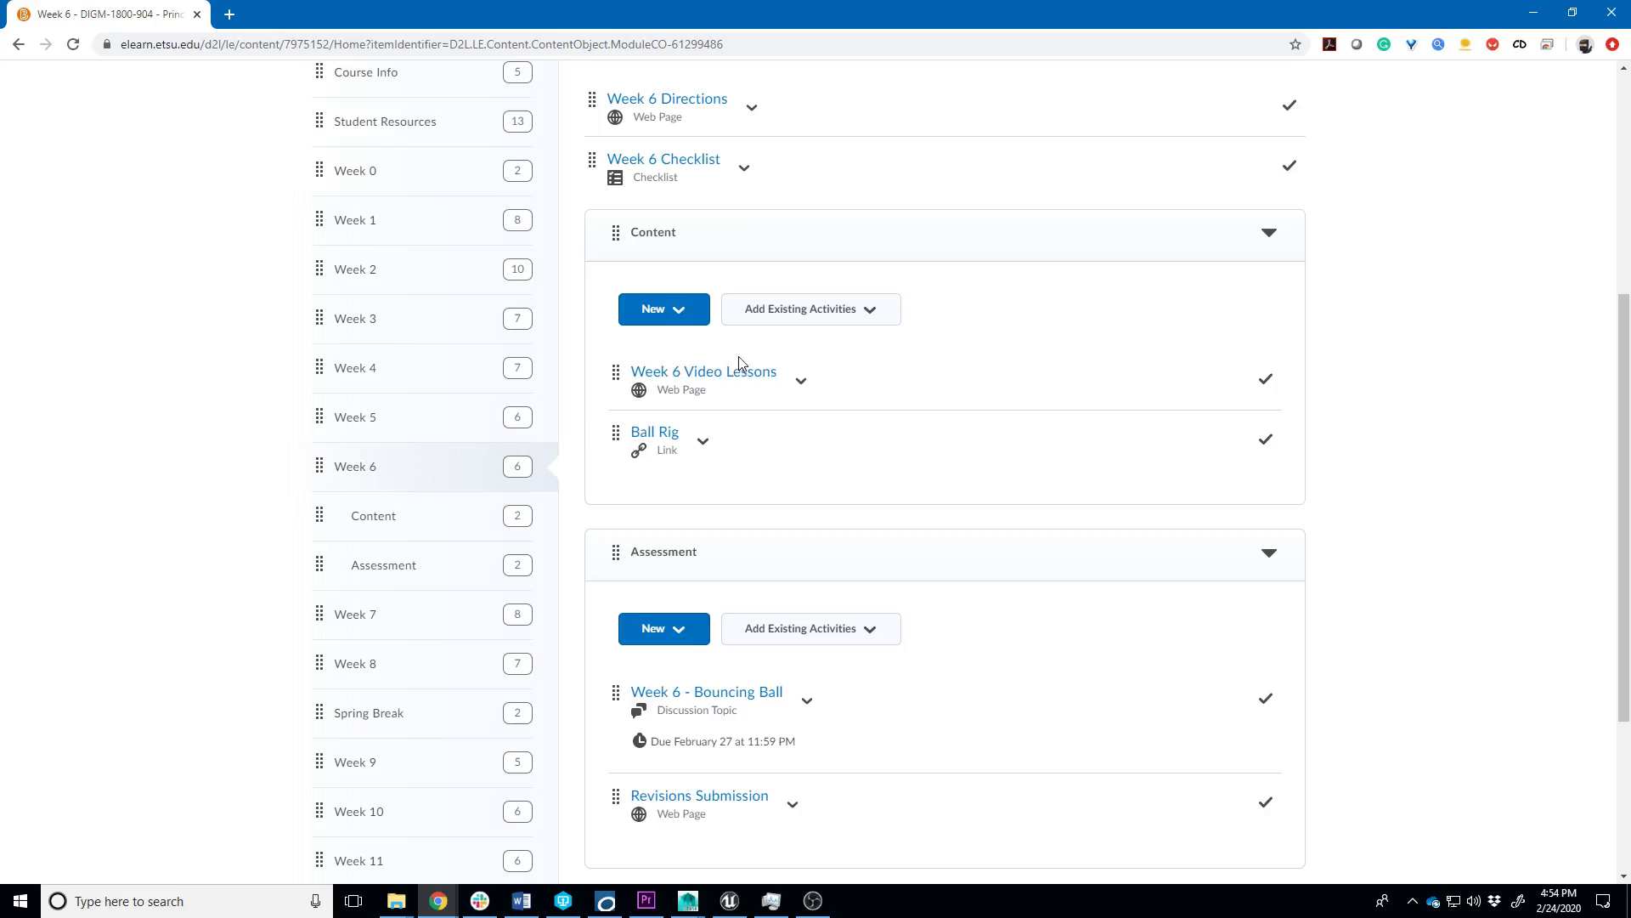
pyautogui.scroll(-3, 663, 427)
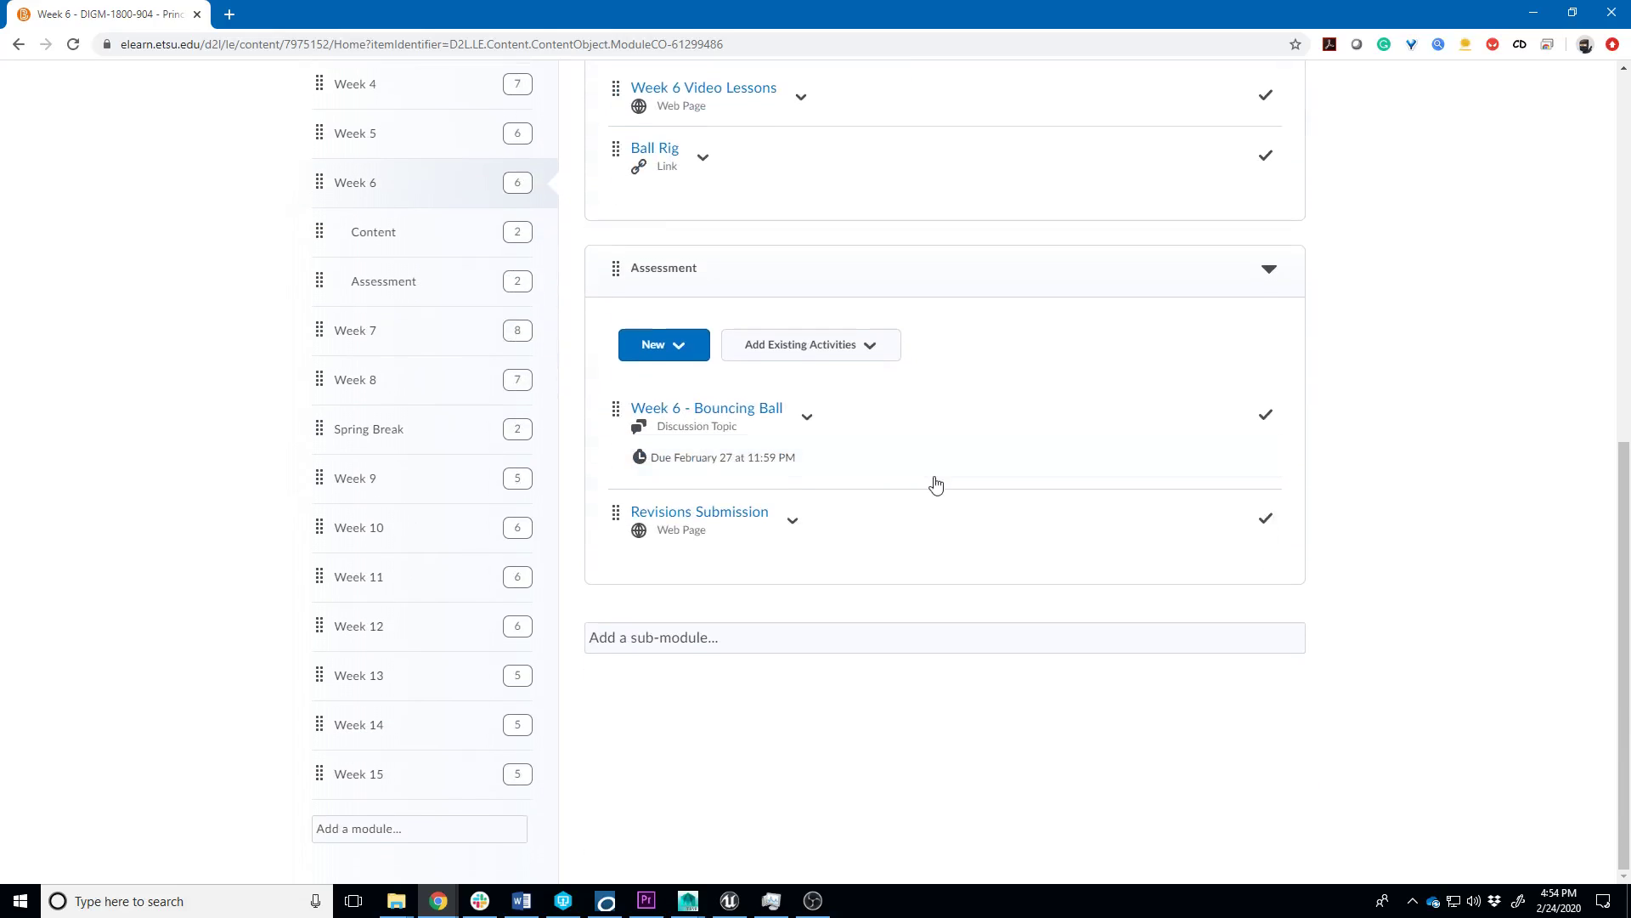
# Bring up the Week 6 - Bouncing Ball discussion topic and its editable description.
pyautogui.click(716, 418)
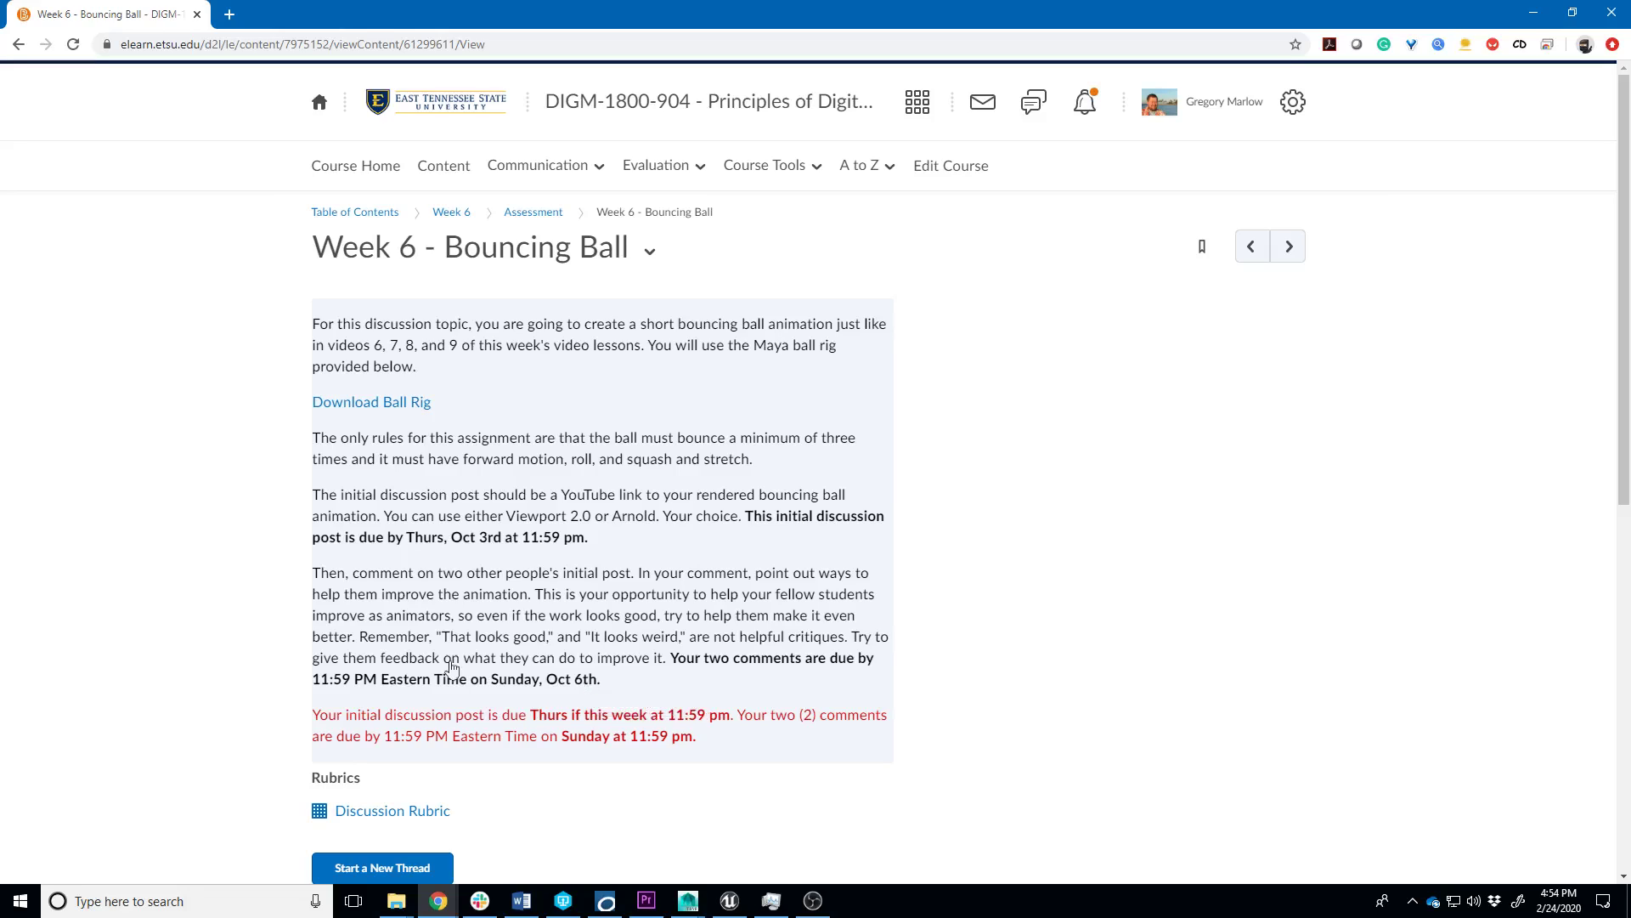
pyautogui.scroll(-3, 434, 777)
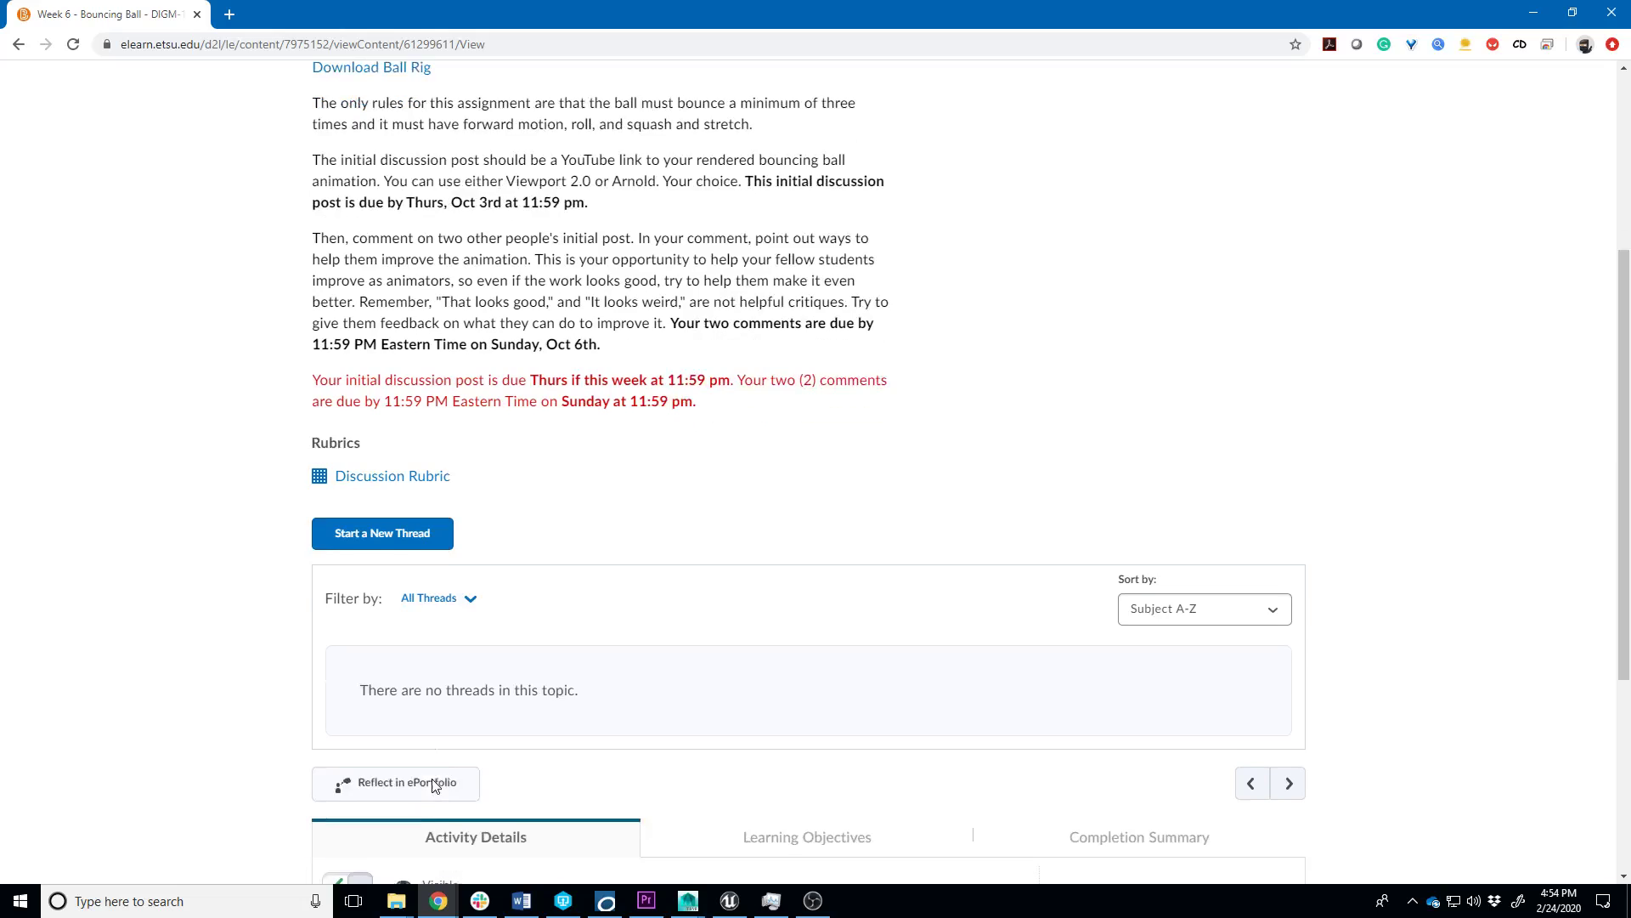
pyautogui.scroll(-2, 383, 706)
pyautogui.scroll(3, 389, 716)
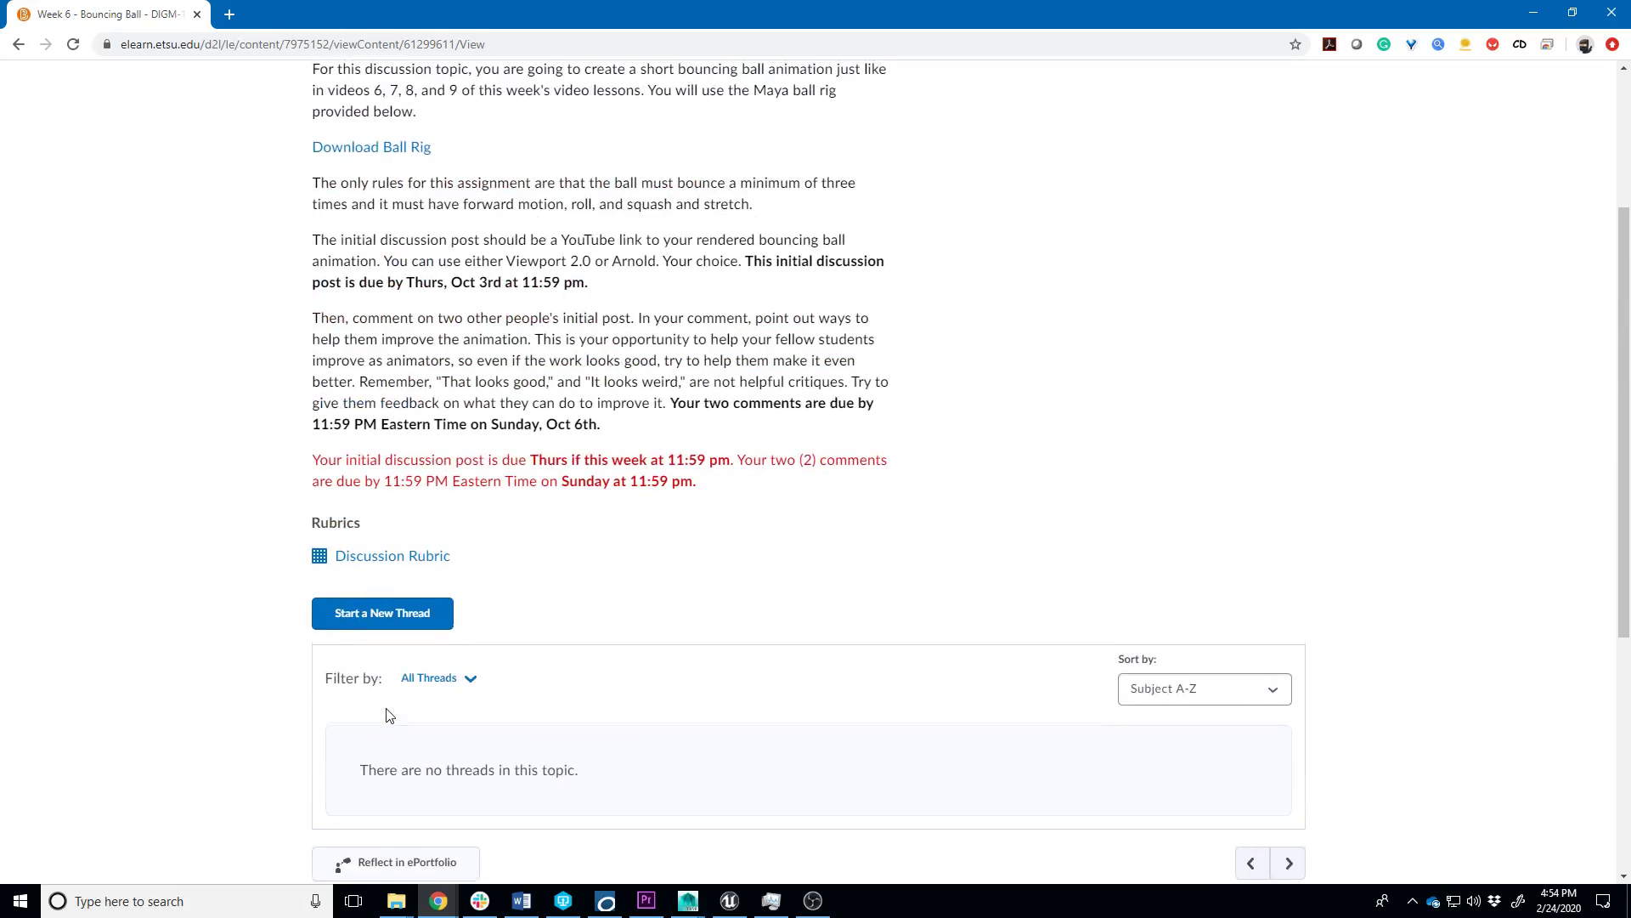
pyautogui.scroll(2, 444, 726)
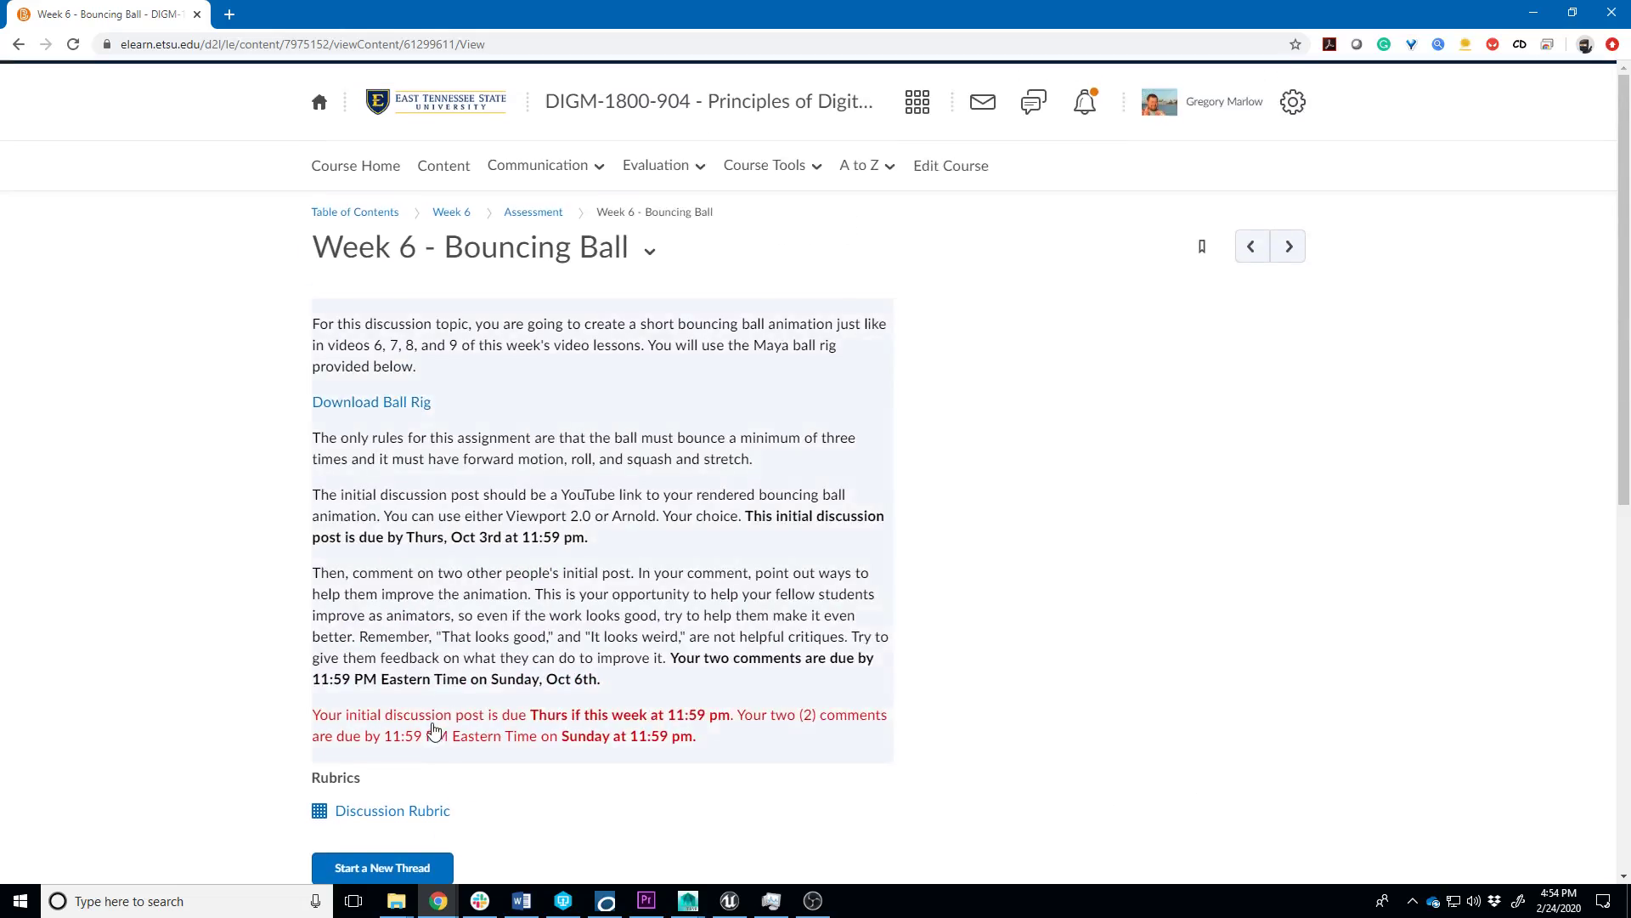
pyautogui.scroll(-3, 431, 729)
pyautogui.scroll(-2, 424, 735)
pyautogui.scroll(4, 408, 739)
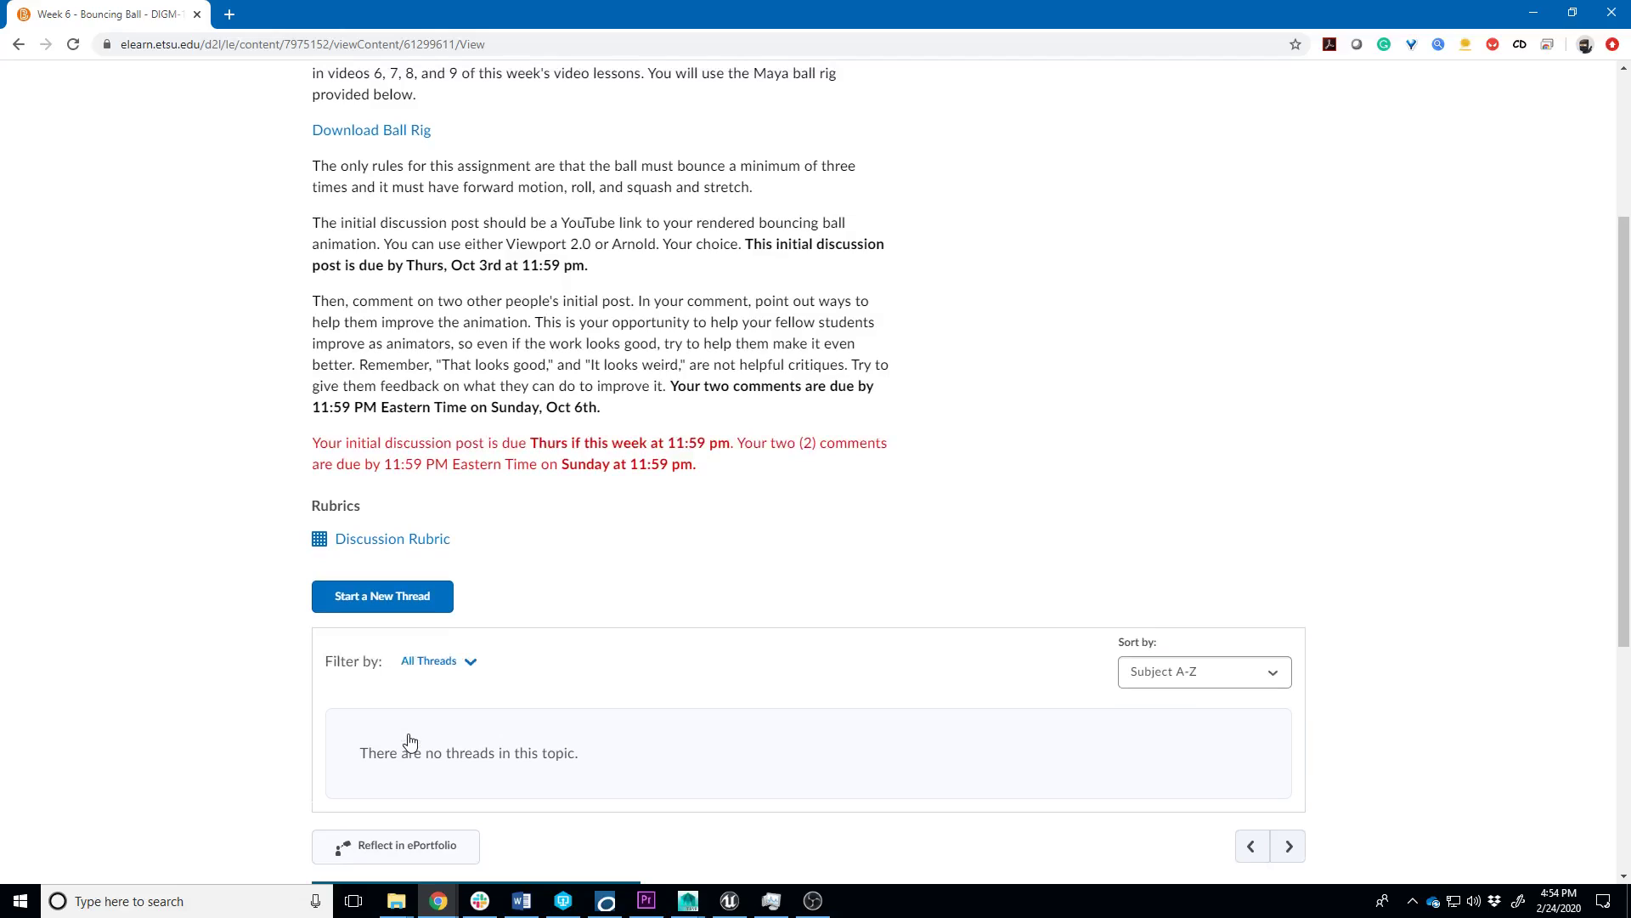
pyautogui.scroll(-4, 433, 574)
pyautogui.scroll(2, 484, 383)
pyautogui.scroll(2, 489, 411)
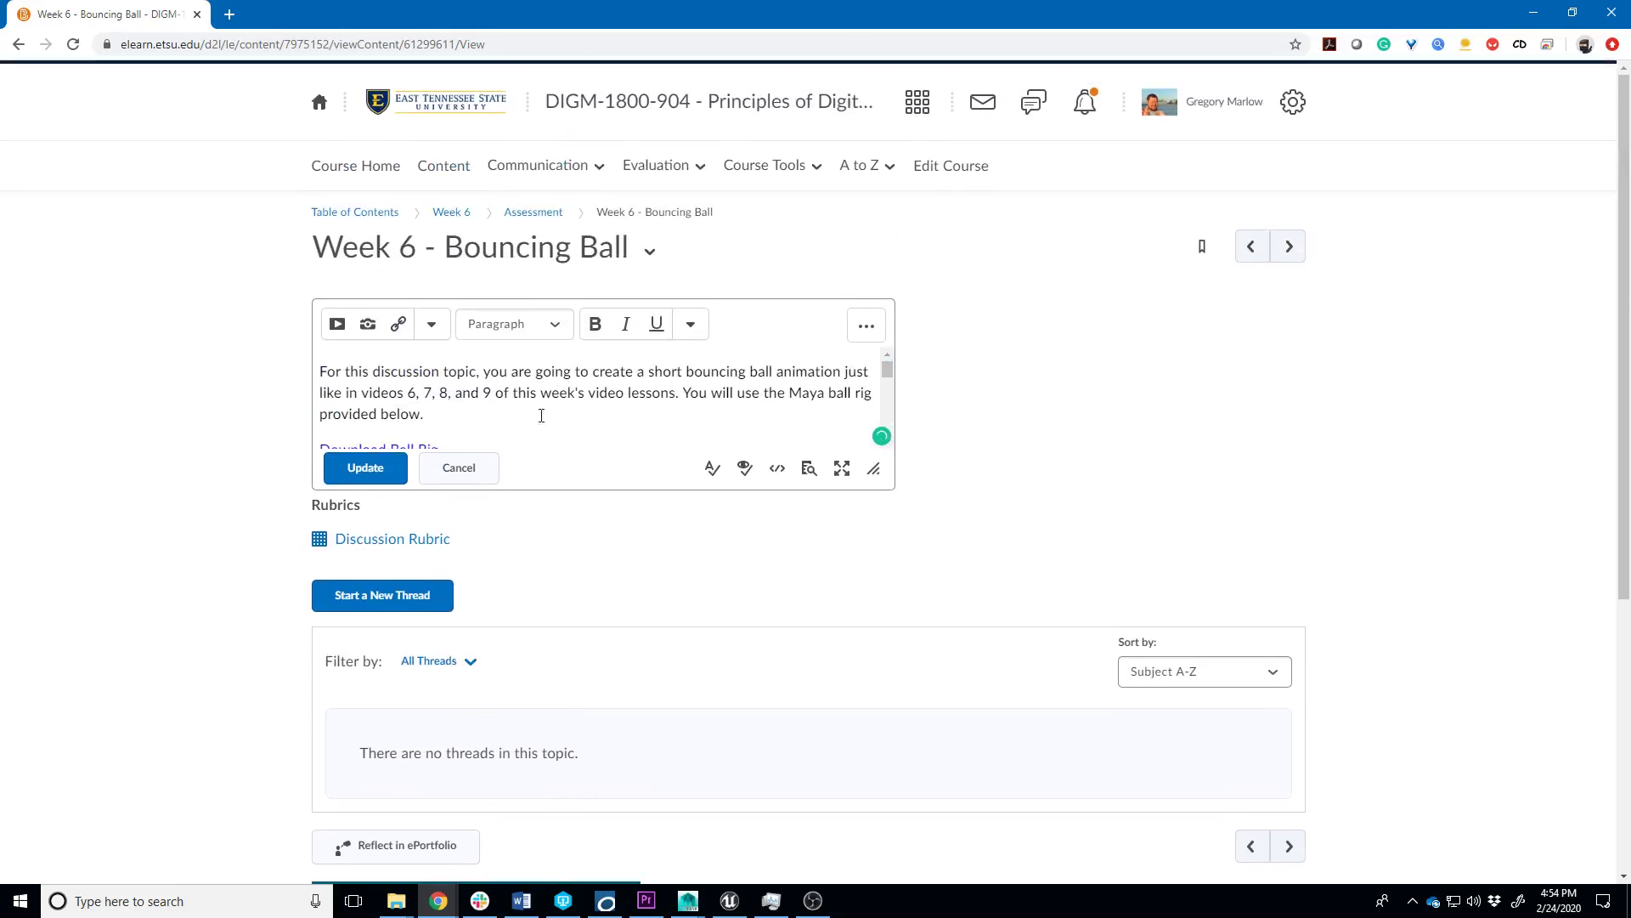
pyautogui.scroll(-1, 545, 390)
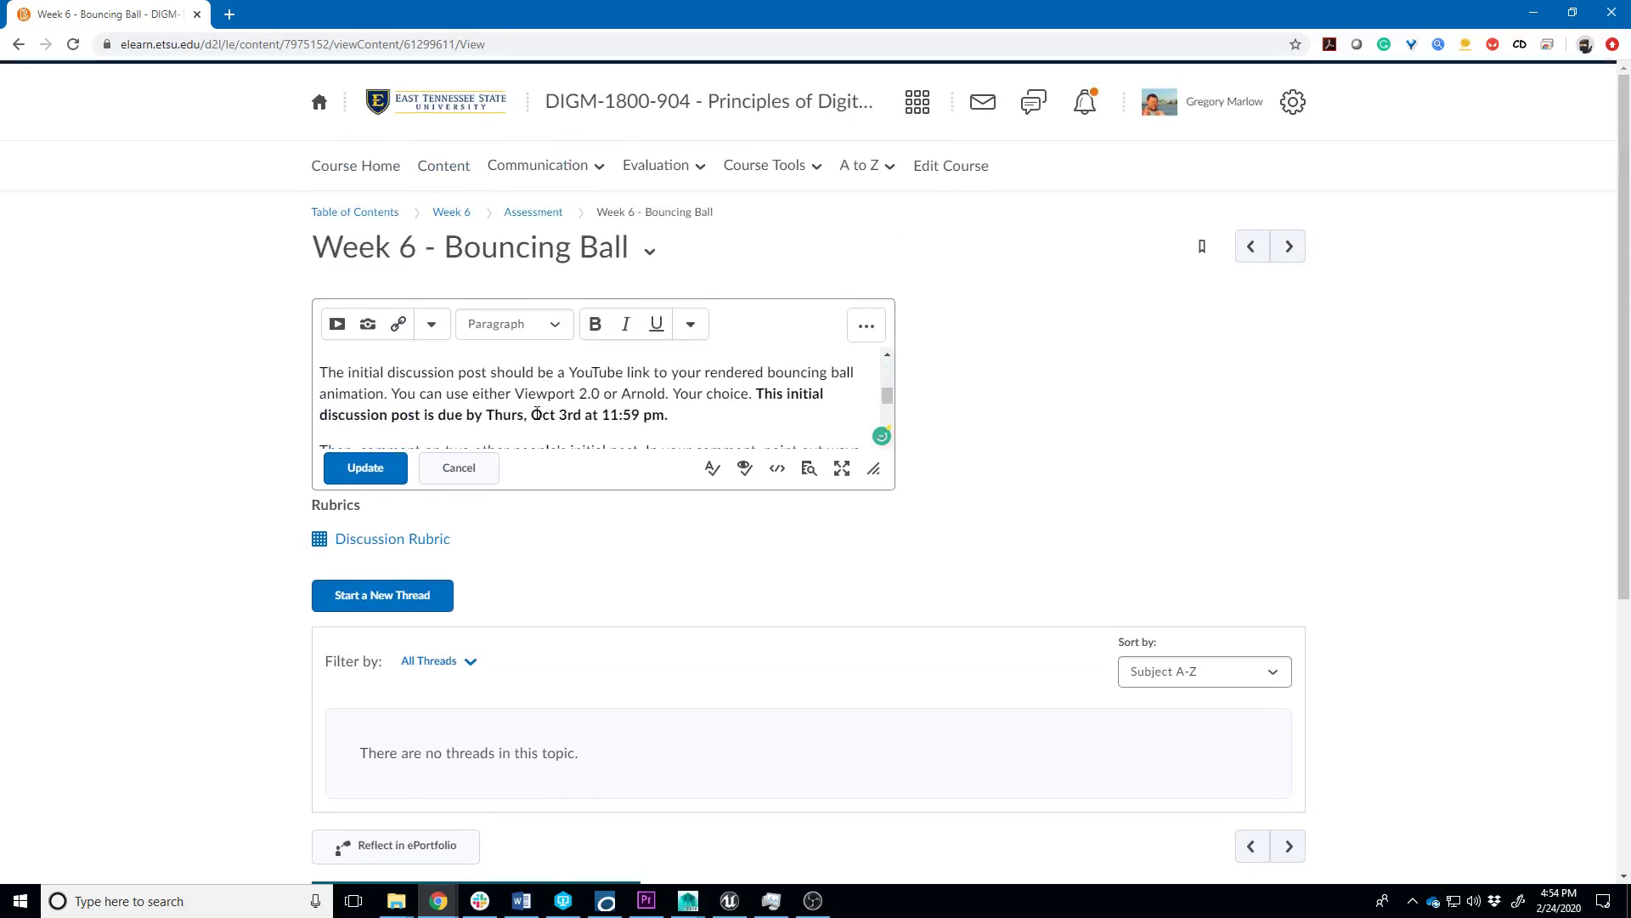
# Delete 'Oct 3rd' and 'Oct 6th' with their commas, then save with Update.
pyautogui.click(534, 414)
pyautogui.moveTo(544, 417); pyautogui.dragTo(582, 417)
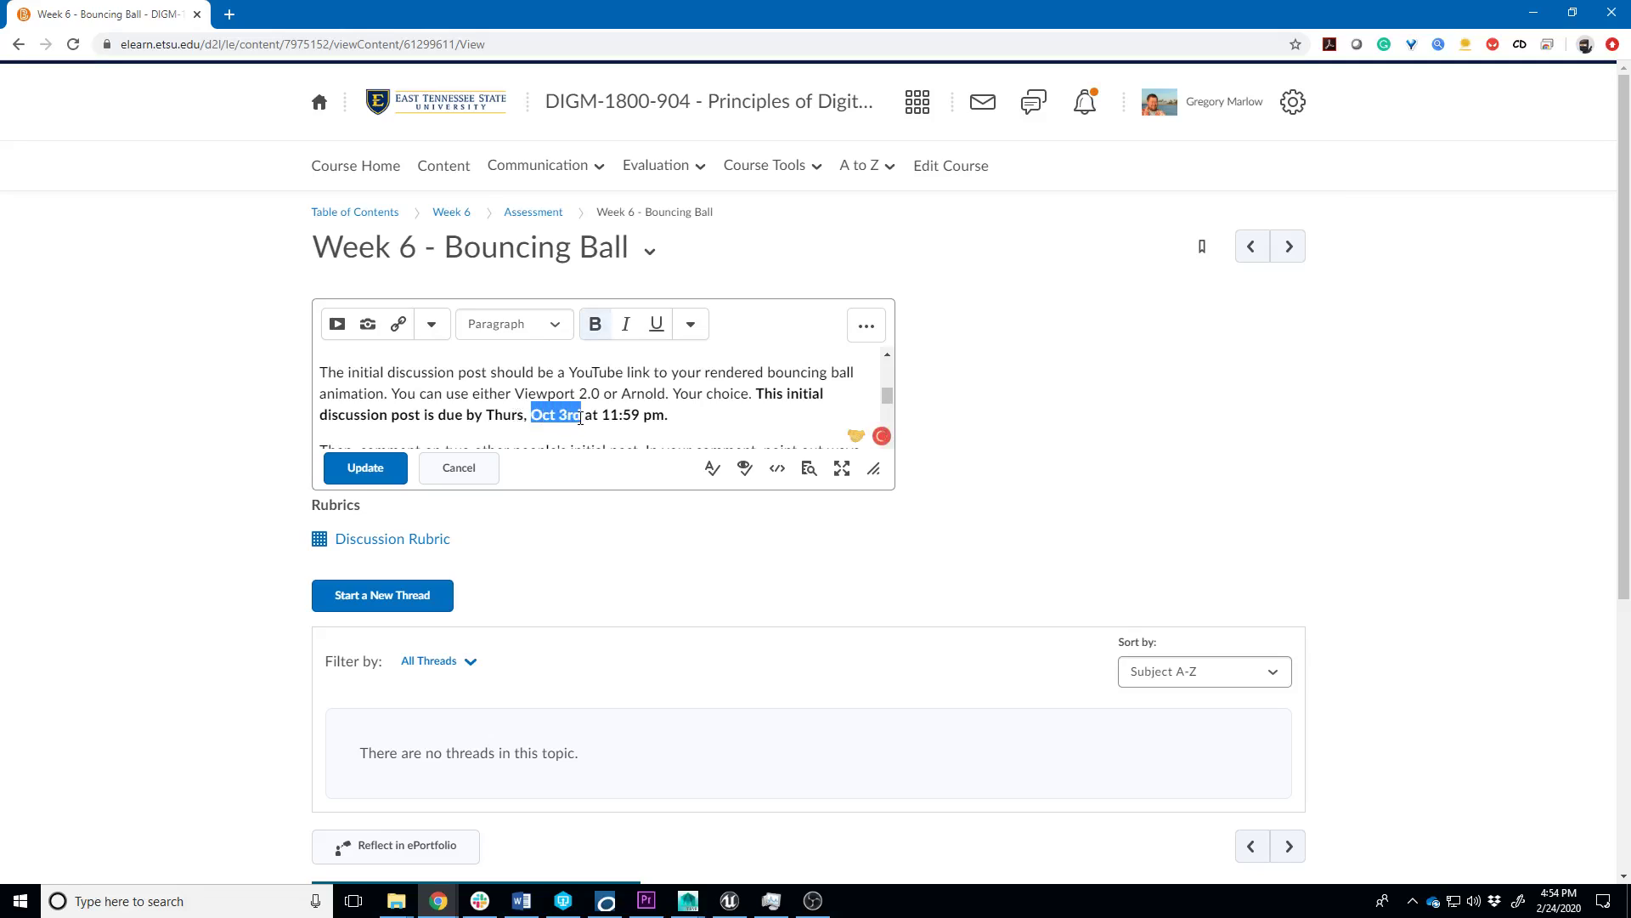
pyautogui.press('BackSpace')
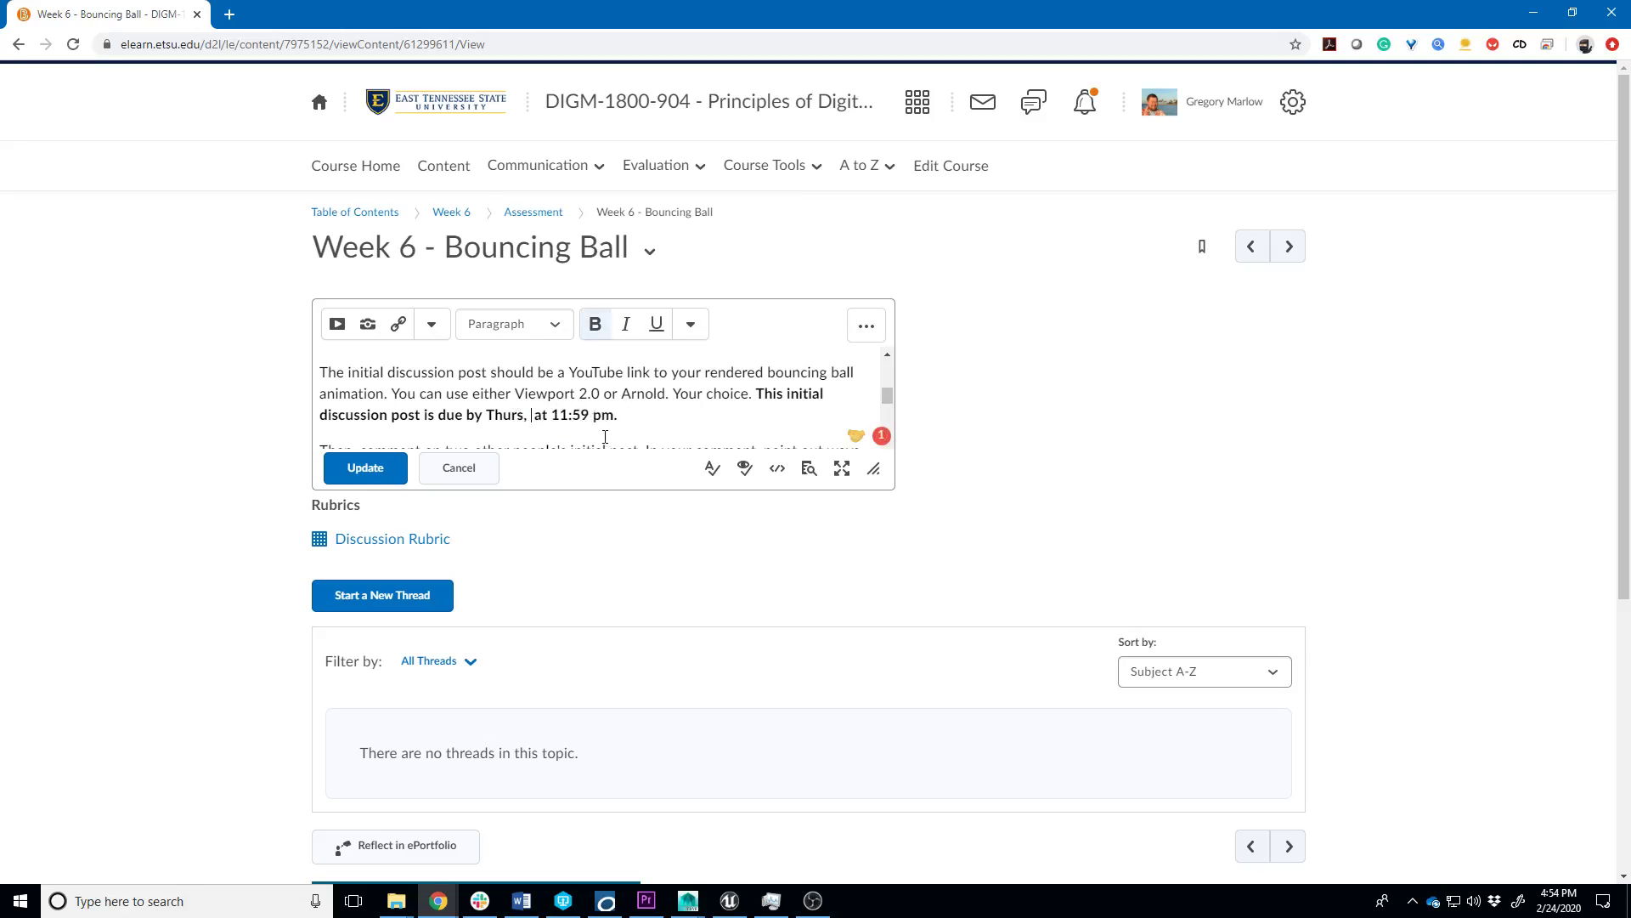
pyautogui.press('BackSpace')
pyautogui.press('BackSpace')
pyautogui.scroll(-3, 738, 380)
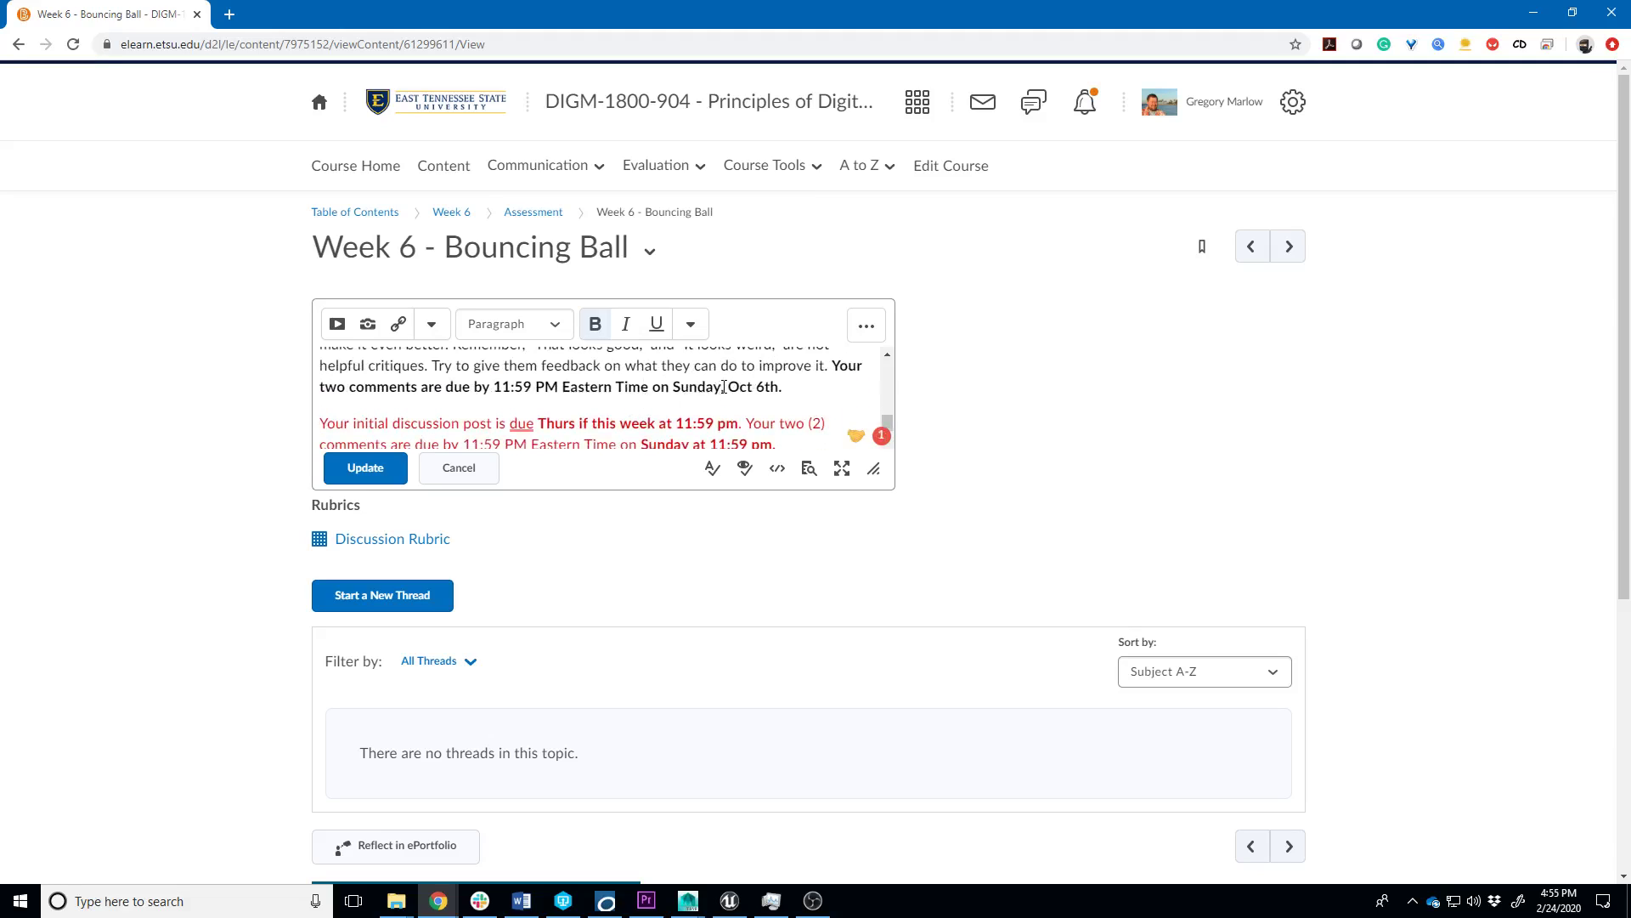
pyautogui.moveTo(730, 386); pyautogui.dragTo(780, 391)
pyautogui.press('BackSpace')
pyautogui.press('BackSpace')
pyautogui.press('BackSpace')
pyautogui.click(388, 470)
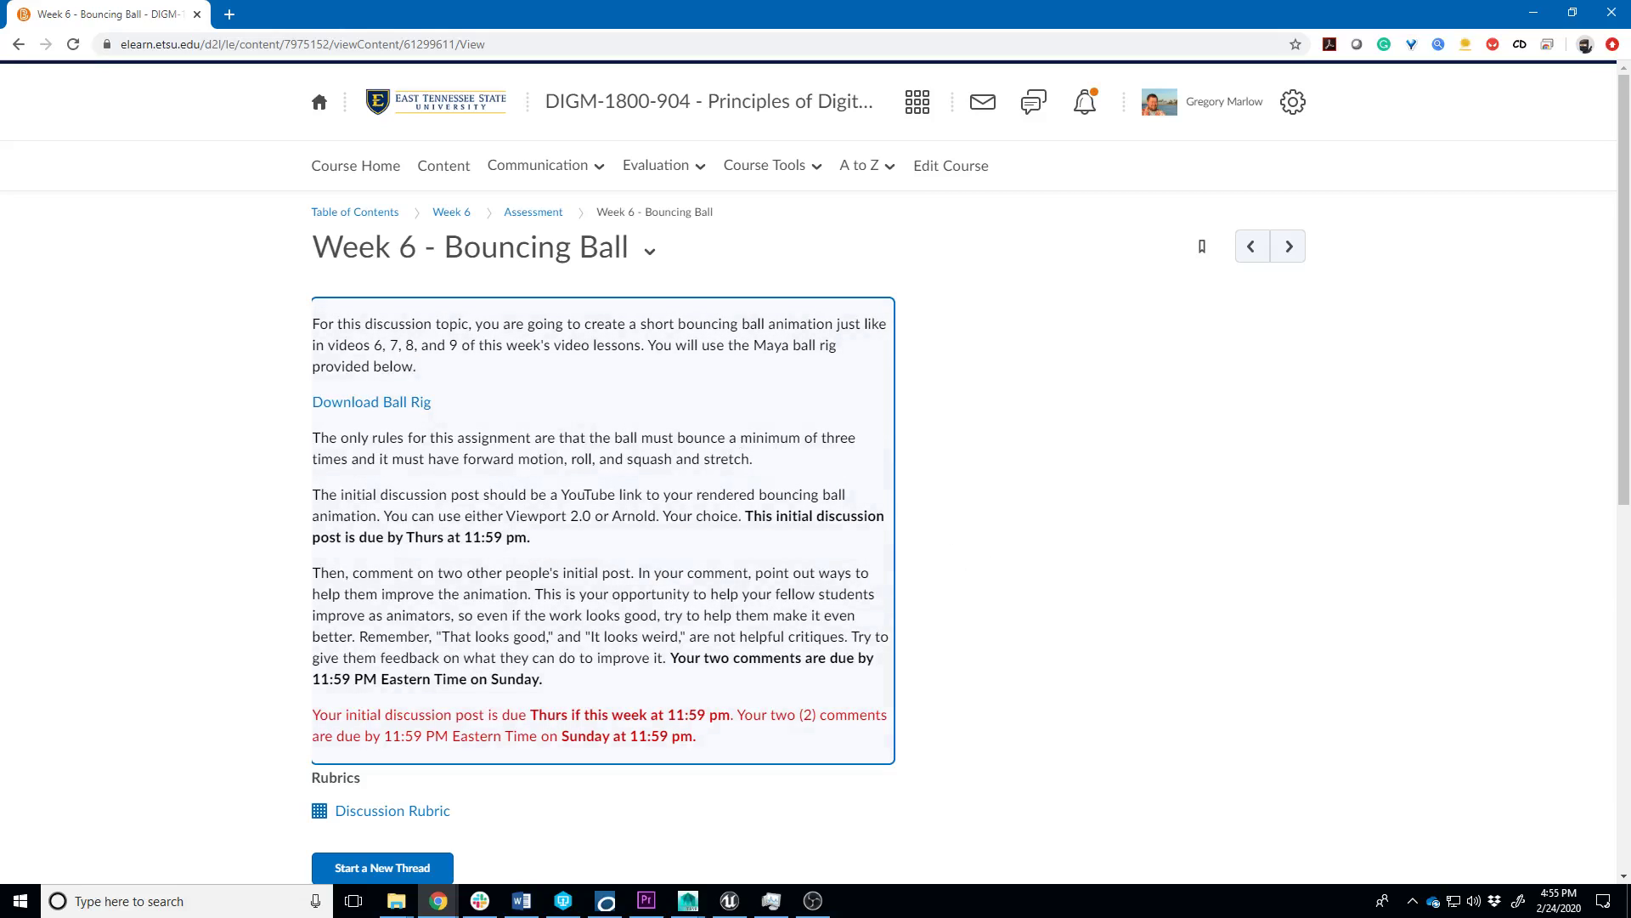
pyautogui.scroll(-2, 584, 554)
pyautogui.scroll(2, 375, 317)
# Visit Revisions Submission from Week 6, then close its OneDrive Revisions folder tab.
pyautogui.click(453, 213)
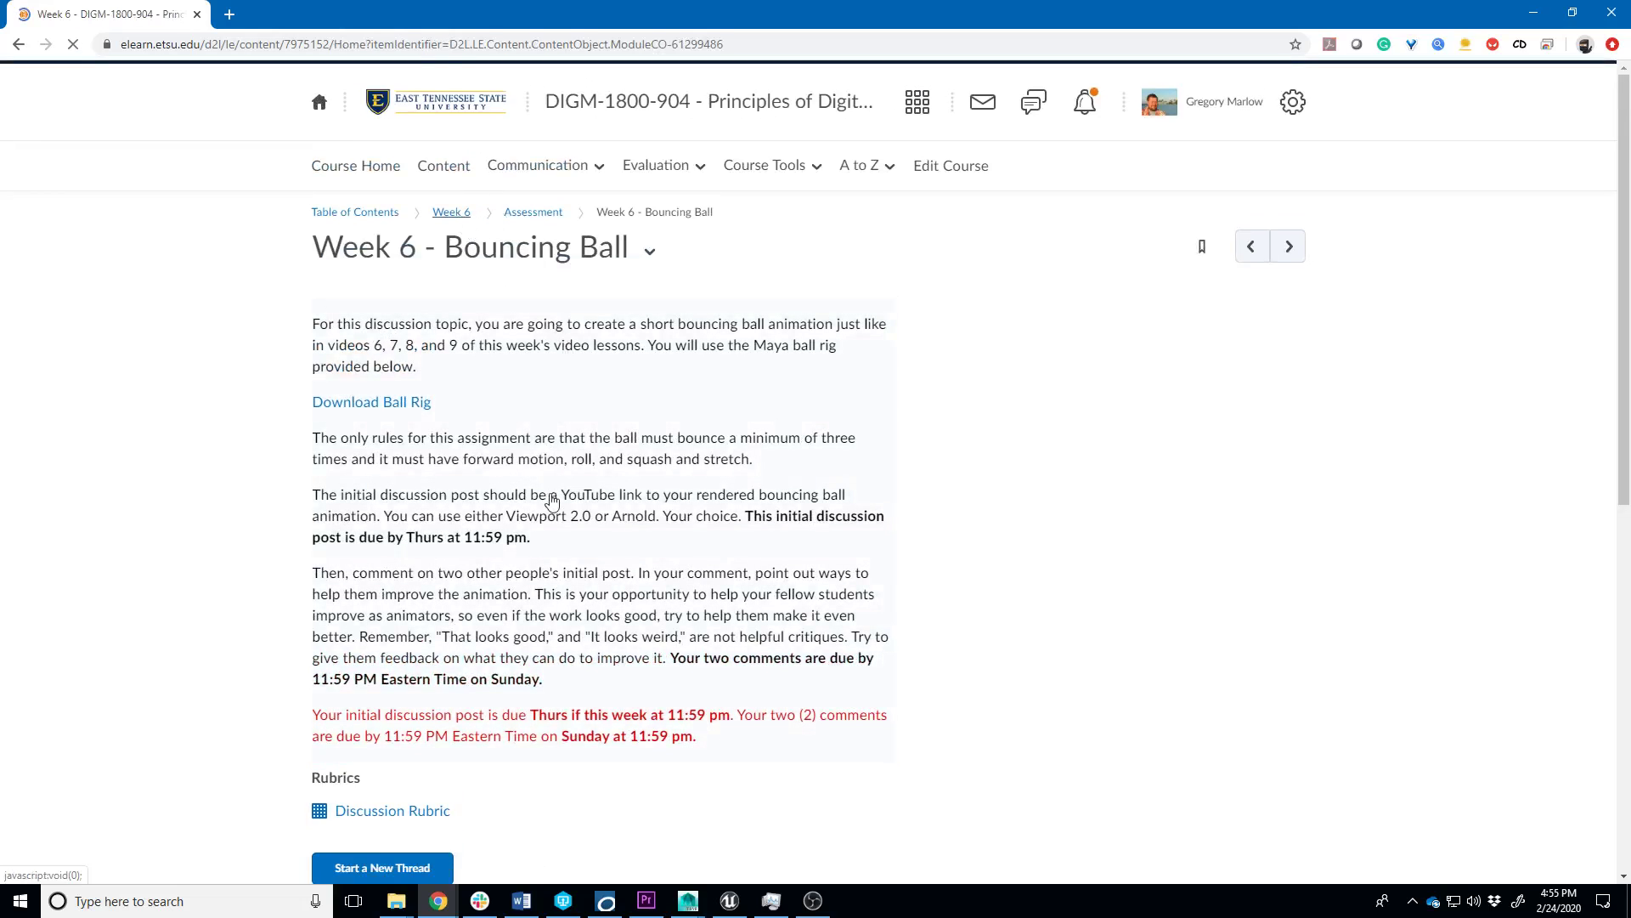
pyautogui.scroll(-3, 552, 507)
pyautogui.scroll(-2, 555, 503)
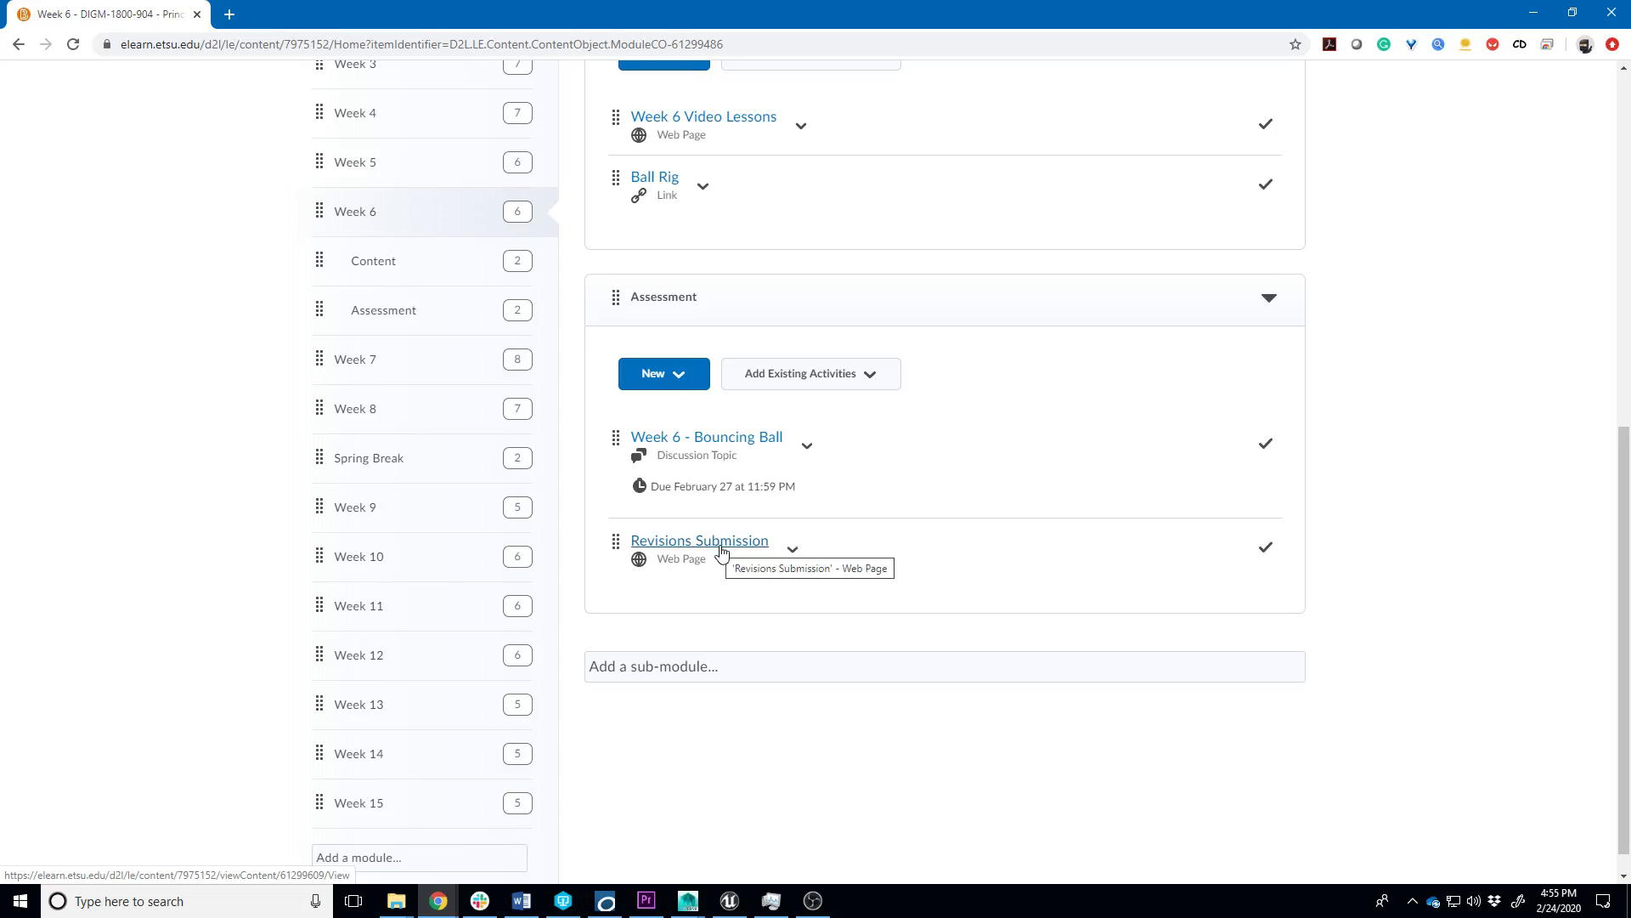
pyautogui.click(722, 550)
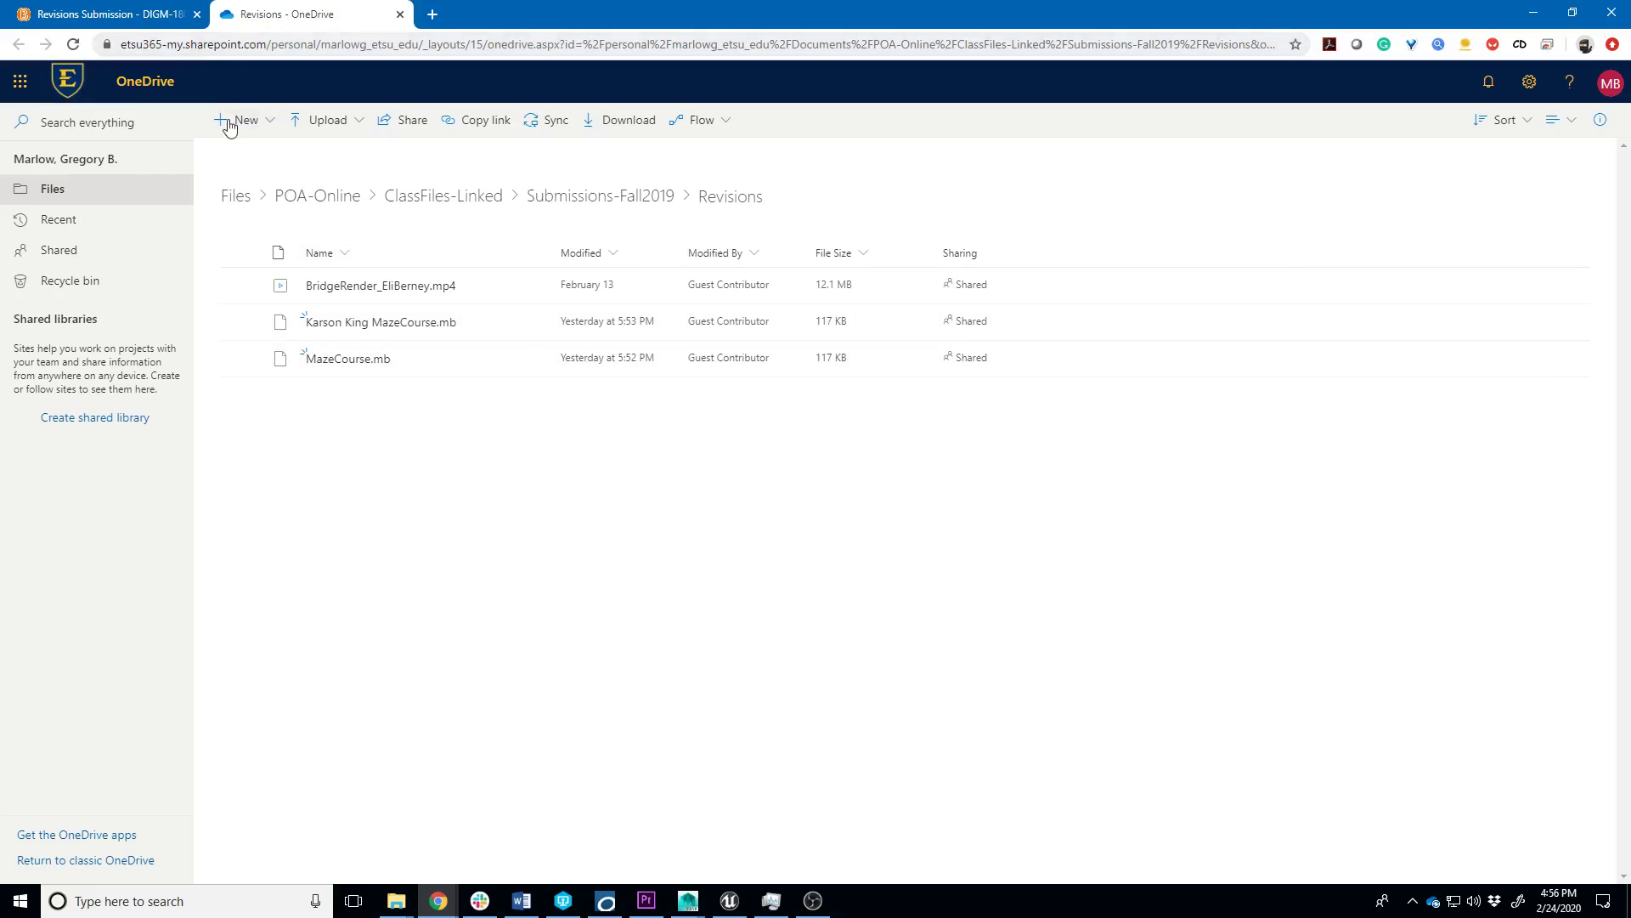
pyautogui.click(400, 14)
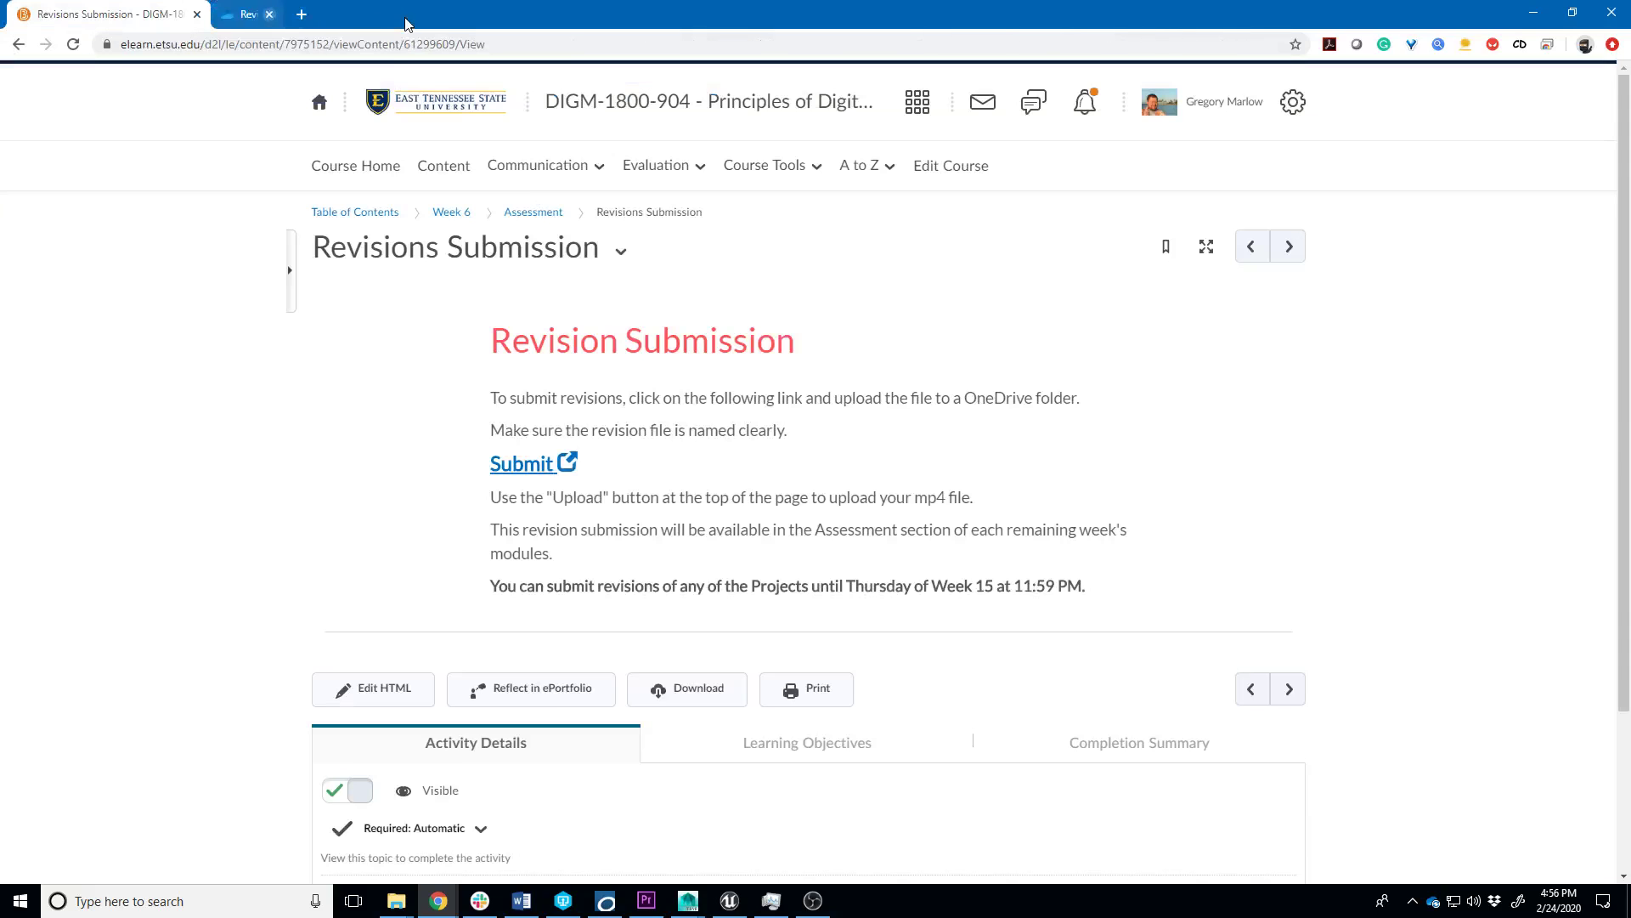
# Go to Week 6 via the breadcrumb, scroll to Assessment and back up.
pyautogui.click(452, 211)
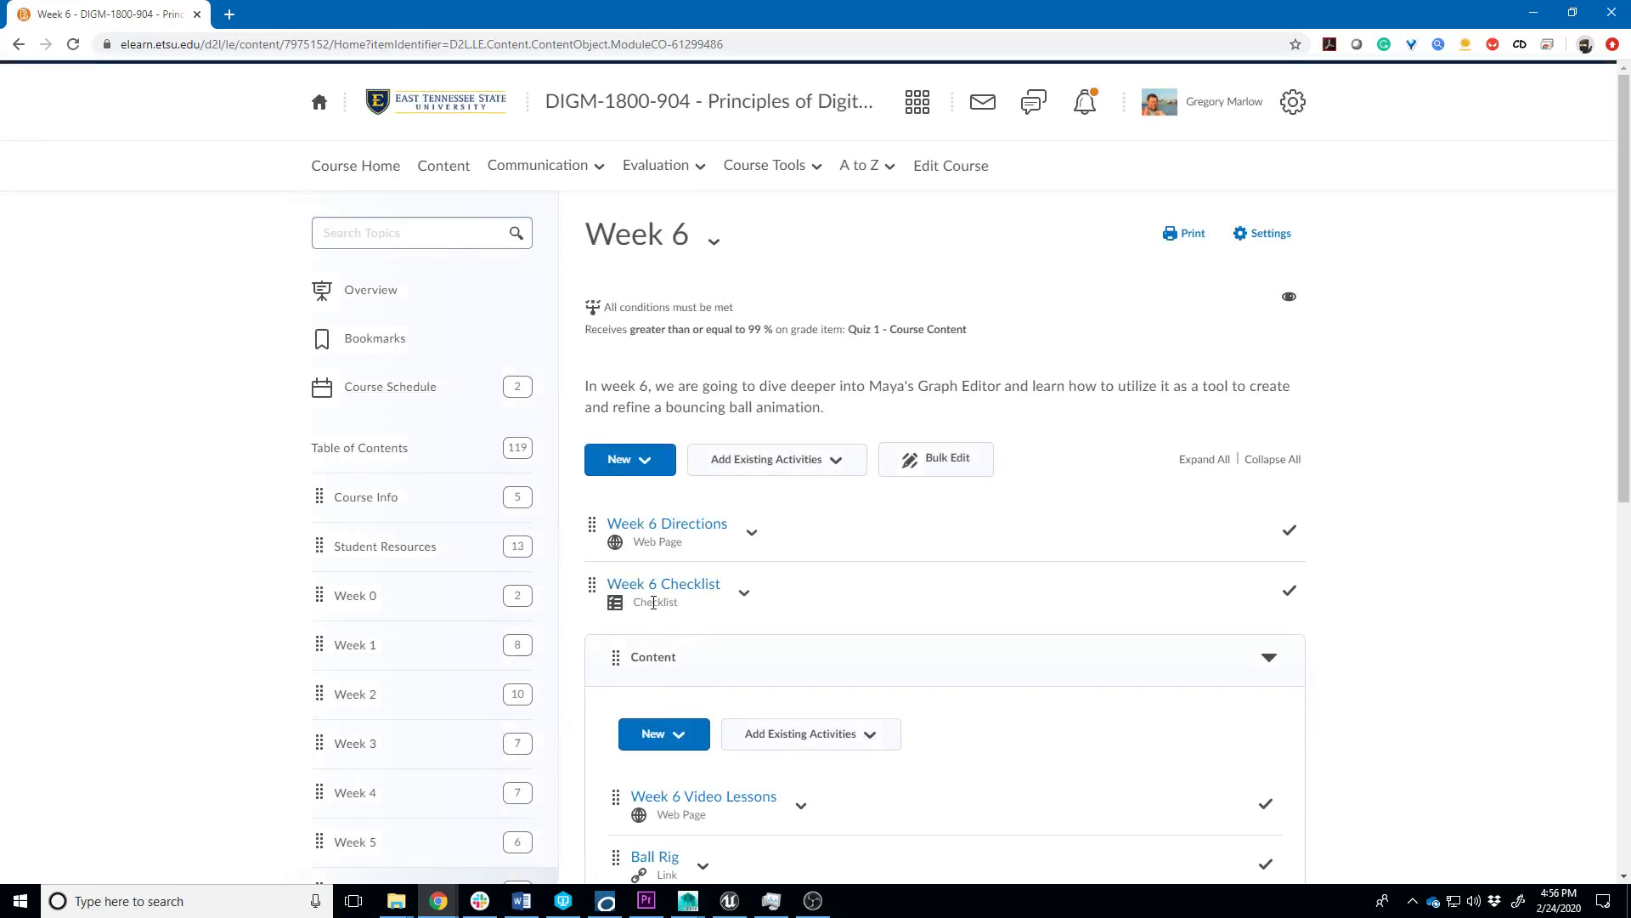
pyautogui.scroll(-2, 696, 743)
pyautogui.scroll(-2, 675, 728)
pyautogui.scroll(-2, 674, 731)
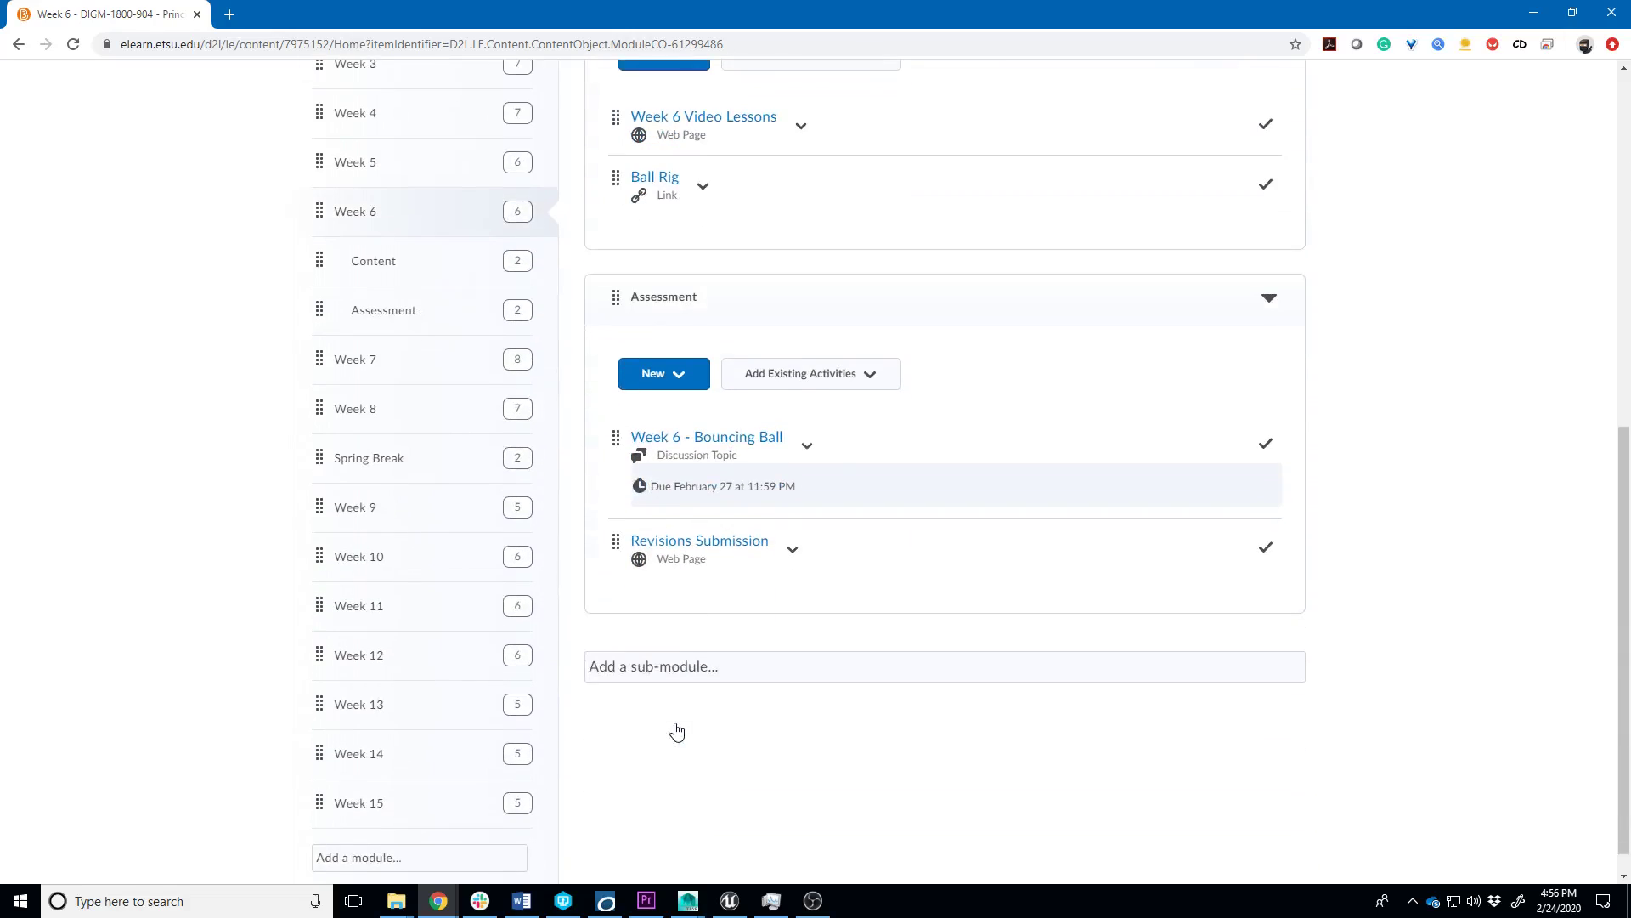
pyautogui.scroll(3, 657, 718)
pyautogui.scroll(1, 655, 716)
pyautogui.scroll(2, 649, 713)
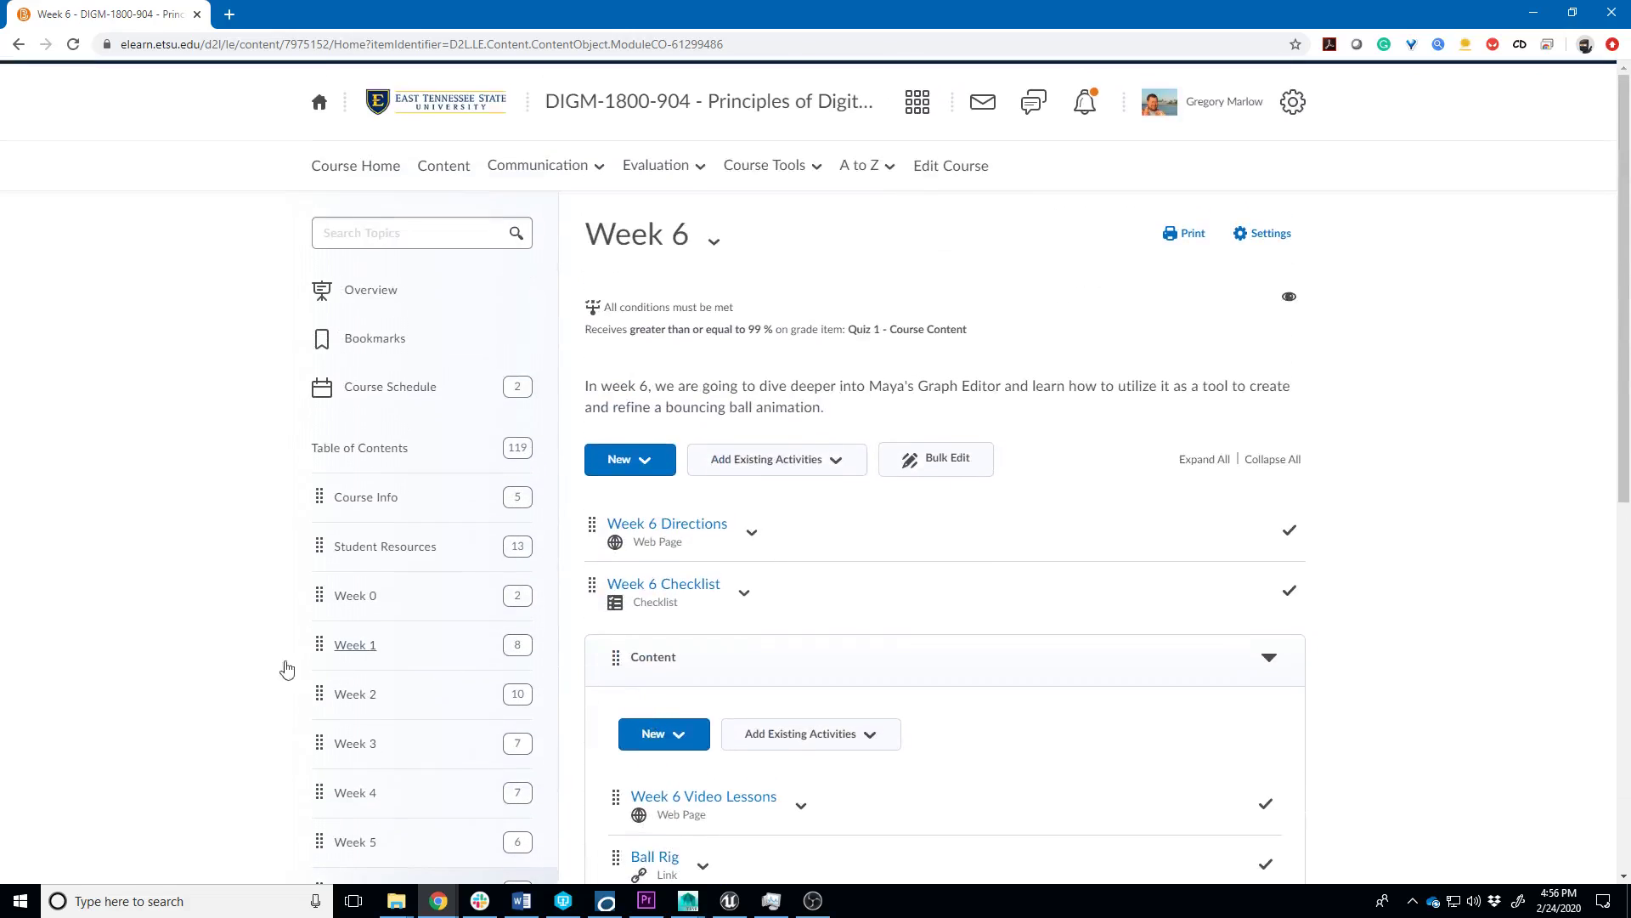